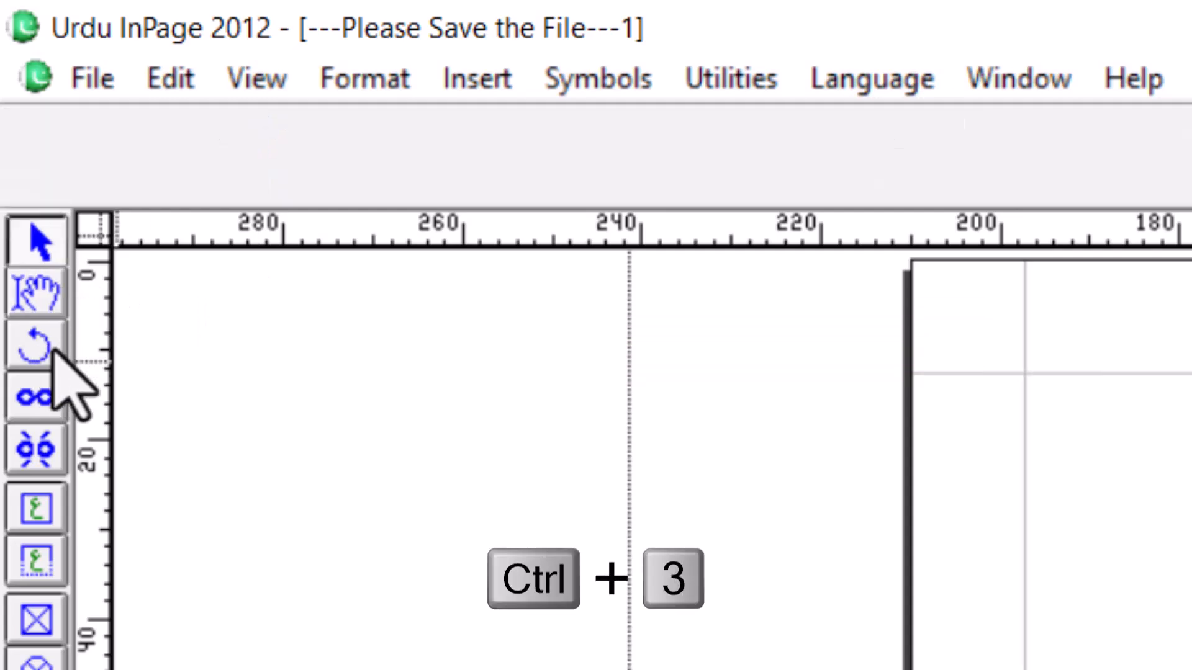
- Draw a rectangle about 86 mm wide and 22 mm high in the upper-left area of the page
left_click(54, 351)
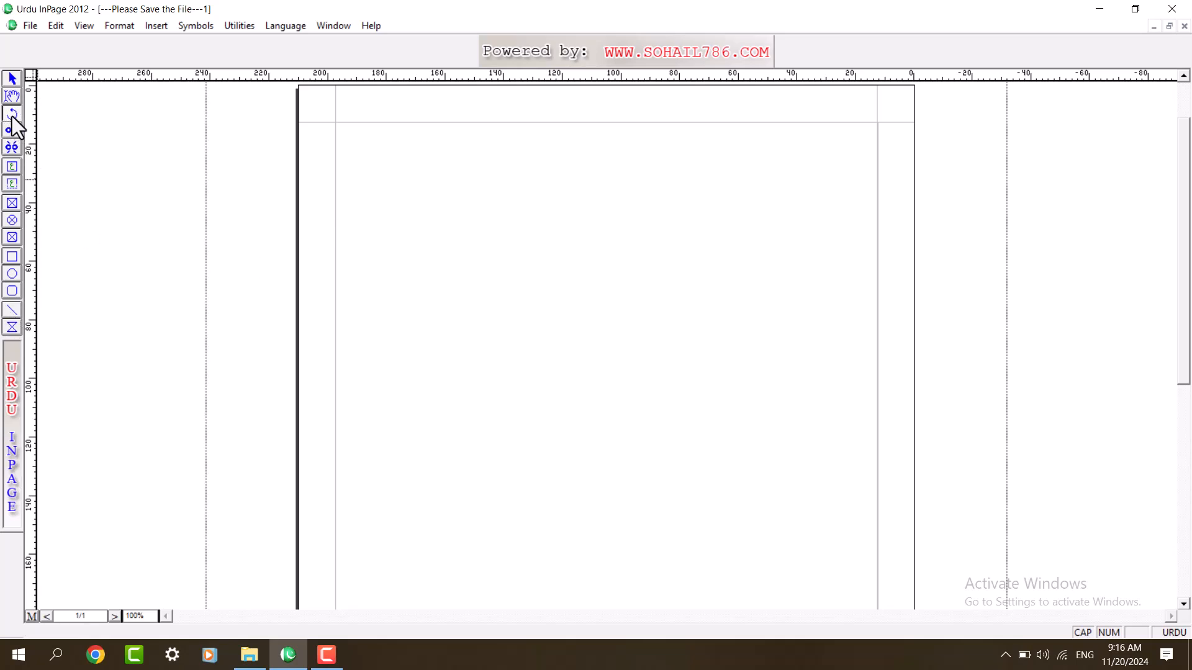
left_click(12, 256)
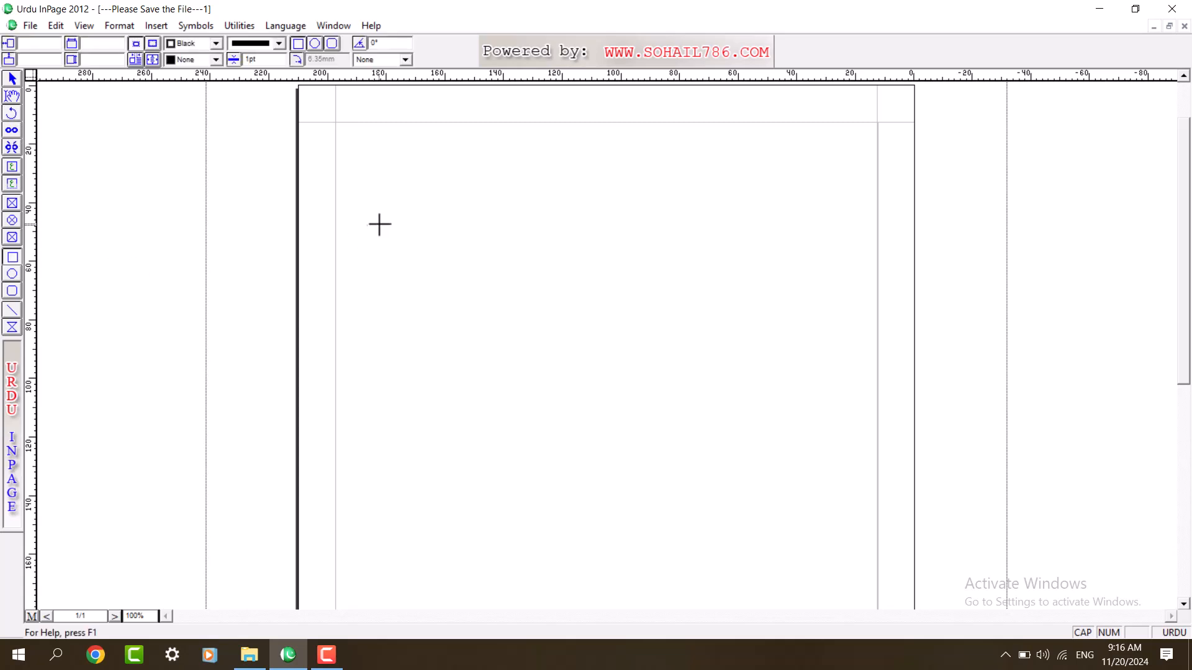
left_click_drag(363, 179, 616, 244)
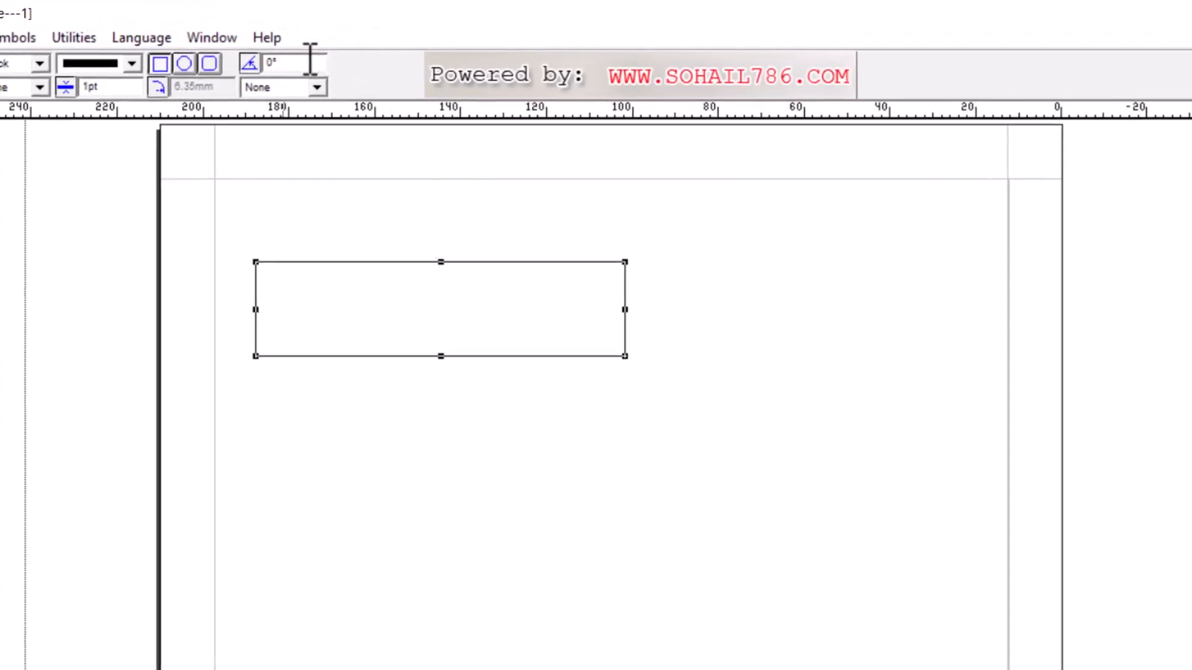
- Set the rectangle's rotation angle to 90°, and rotate it further freehand with the rotation tool
left_click_drag(311, 59, 249, 56)
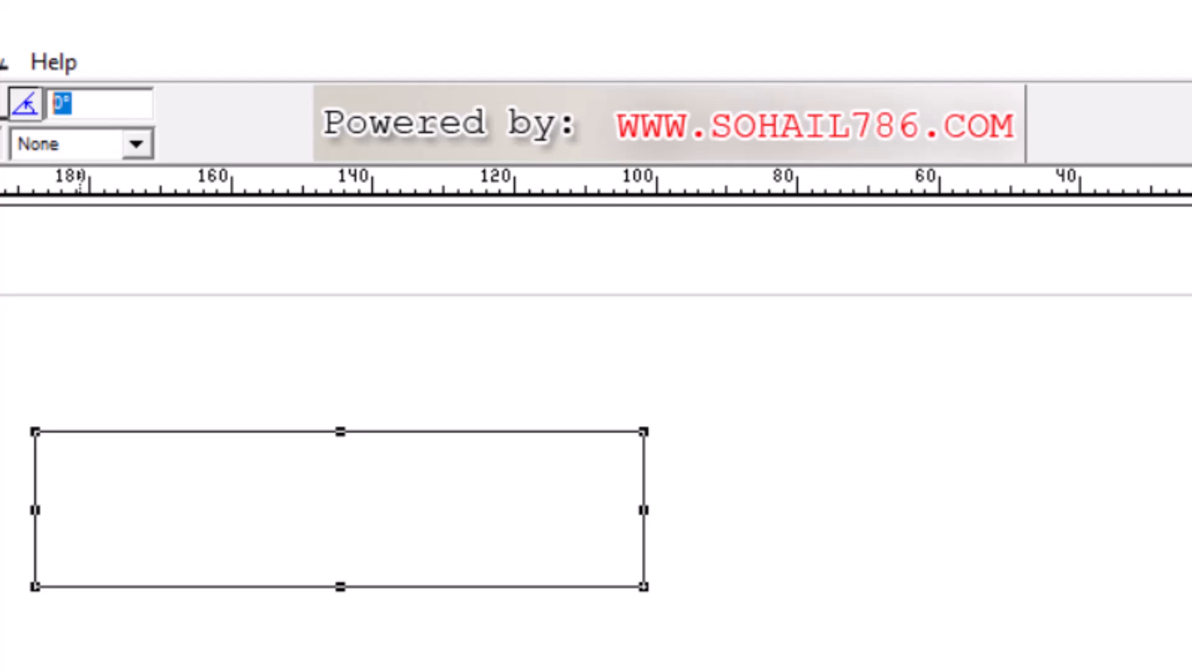
type("90")
key("Return")
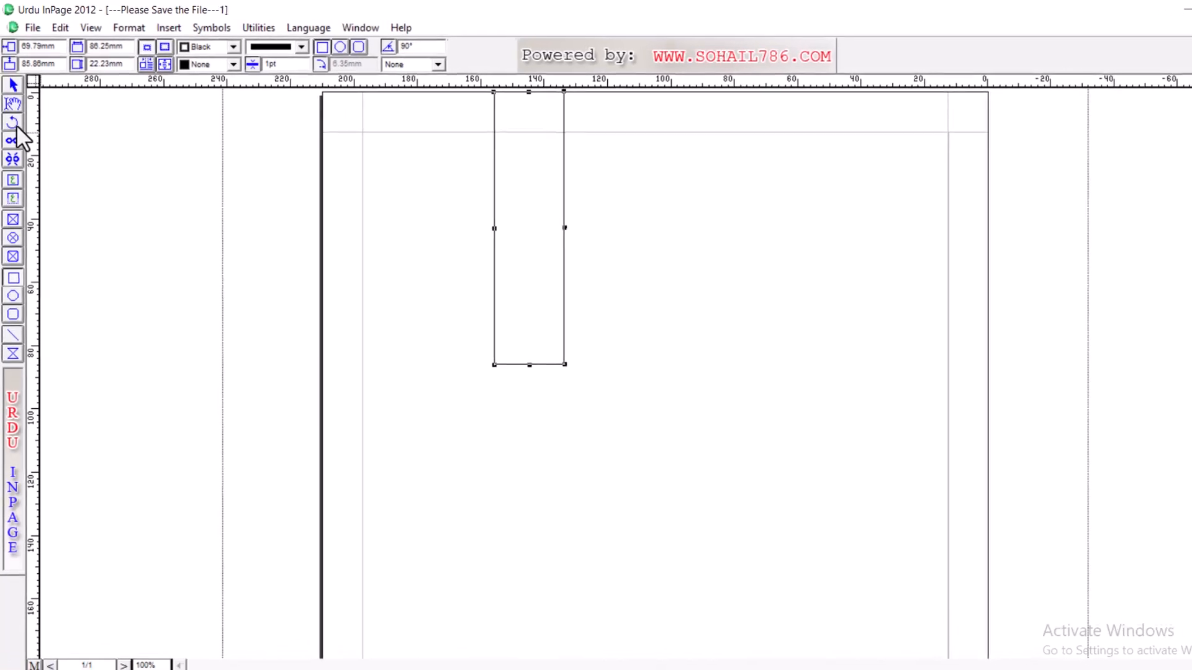
left_click(15, 135)
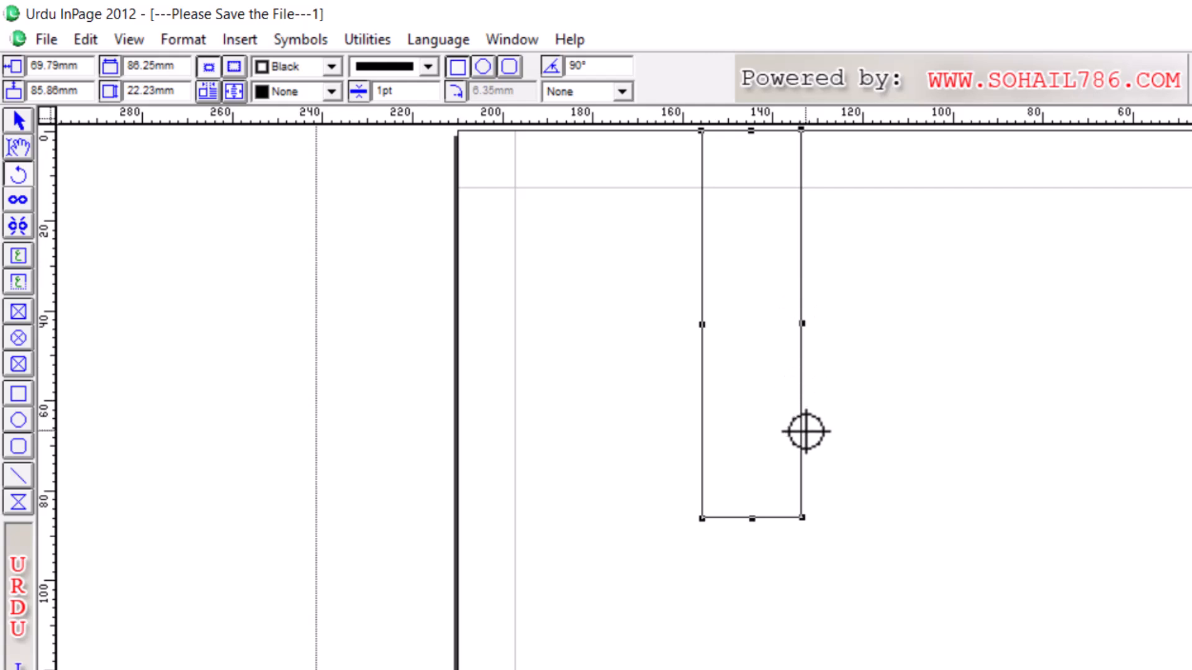
left_click_drag(801, 433, 867, 504)
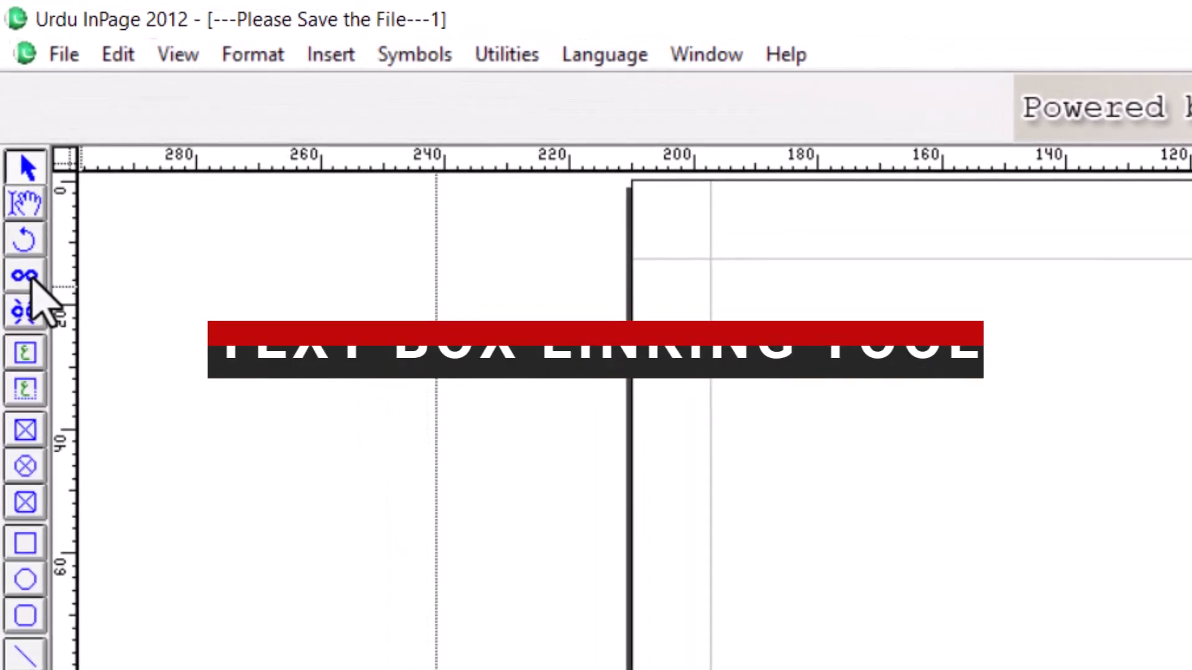
- Draw a text box about 60 mm wide and 96 mm high in the right half of the page
key("ctrl+4")
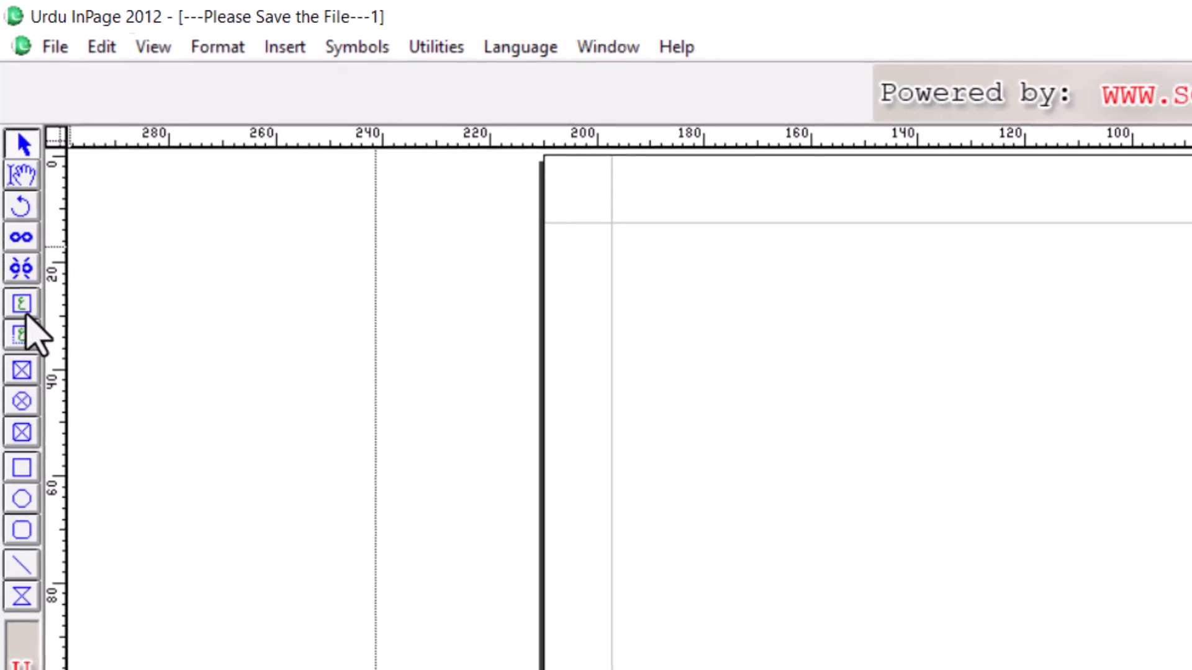
left_click(22, 294)
left_click_drag(1164, 334, 1191, 669)
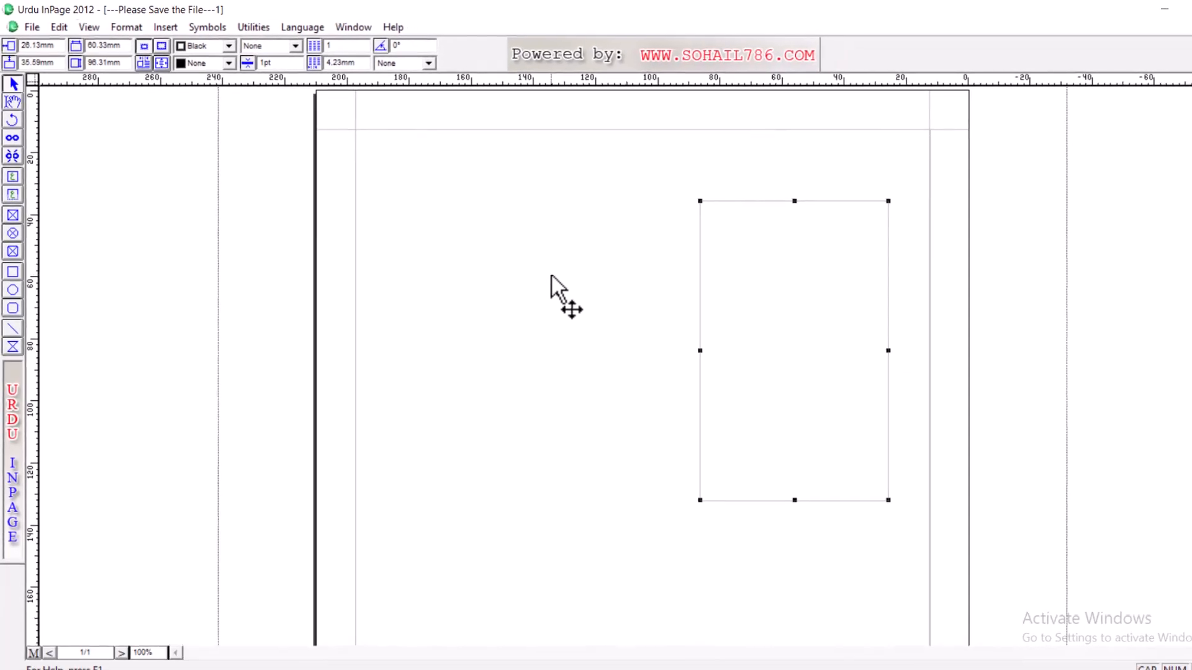
left_click(539, 270)
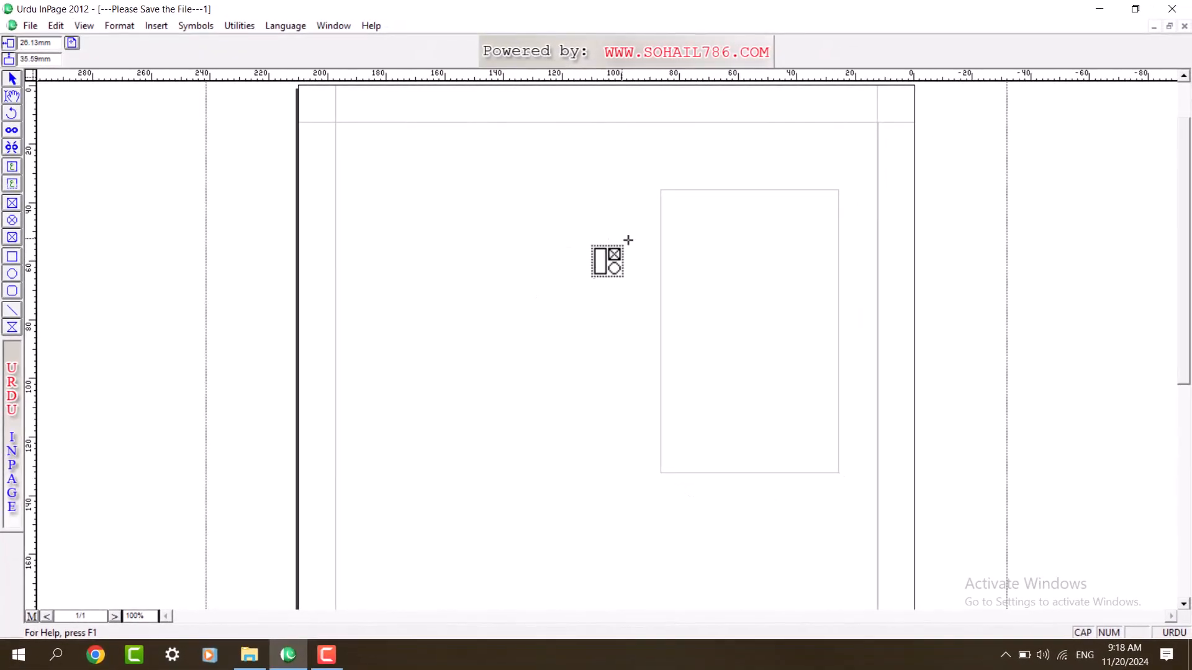
left_click(598, 217)
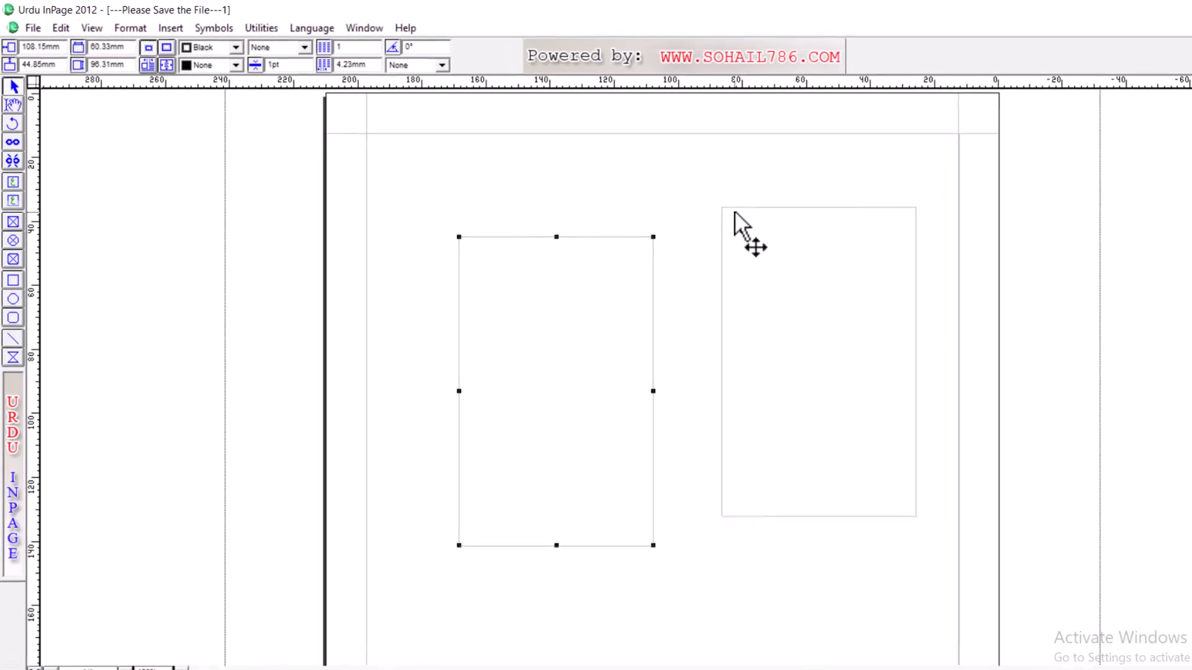
key("Delete")
left_click(755, 217)
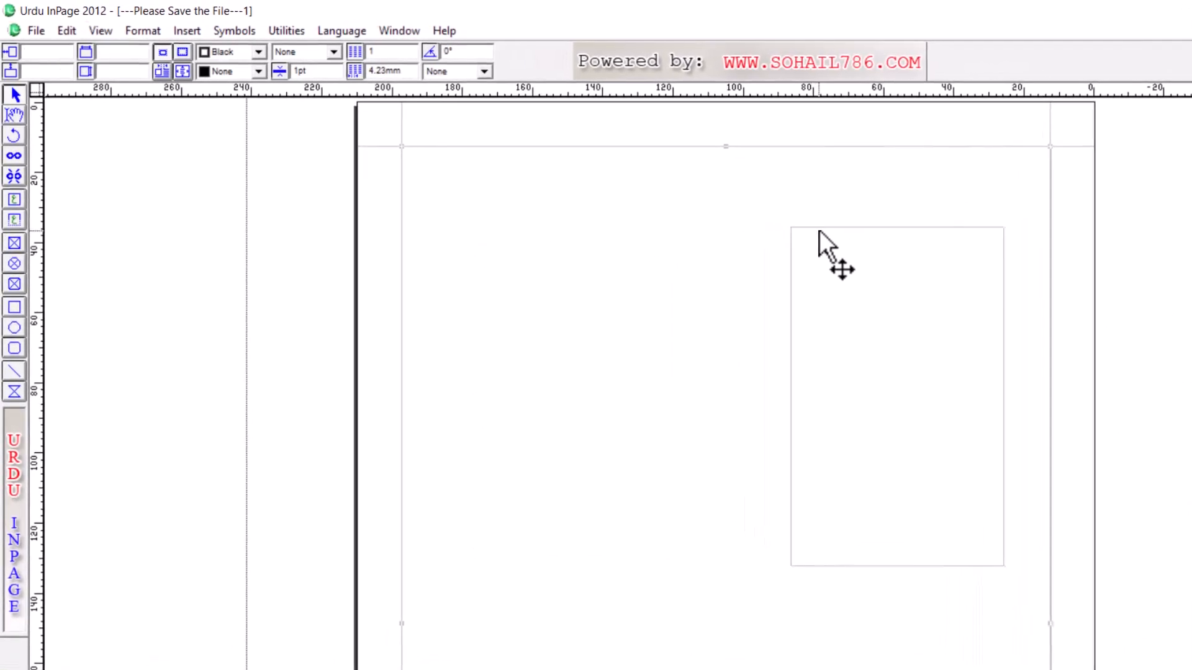
key("Delete")
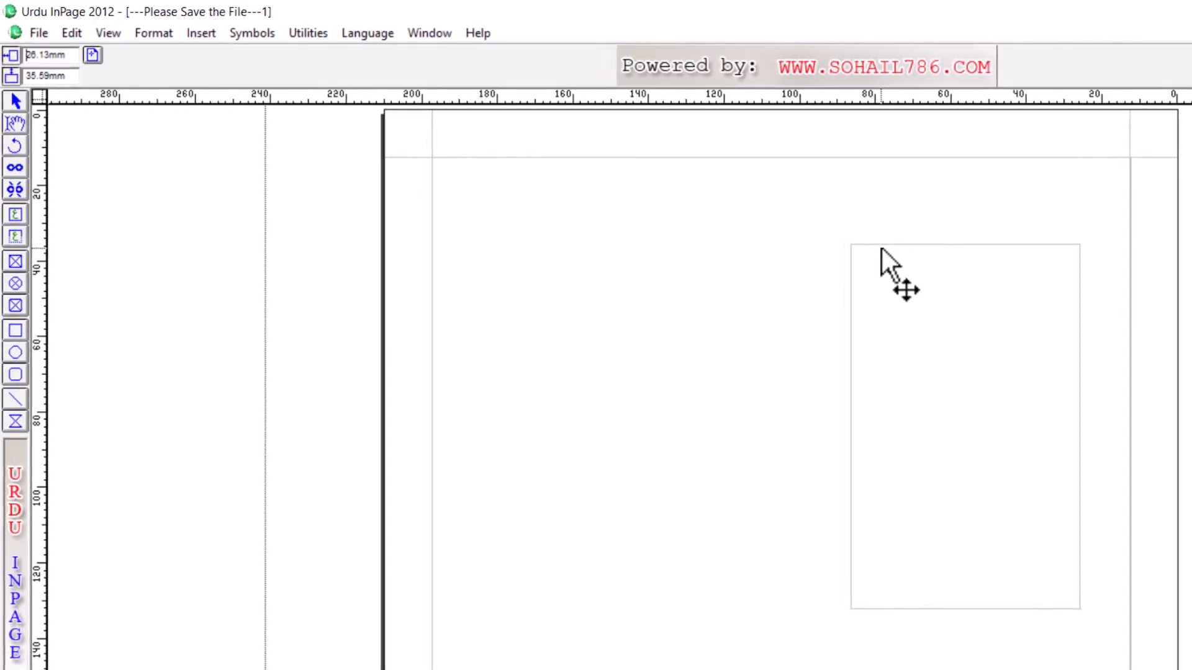
- Duplicate the text box in place and move the copy left to a horizontal position of 108.13 mm
left_click(881, 248)
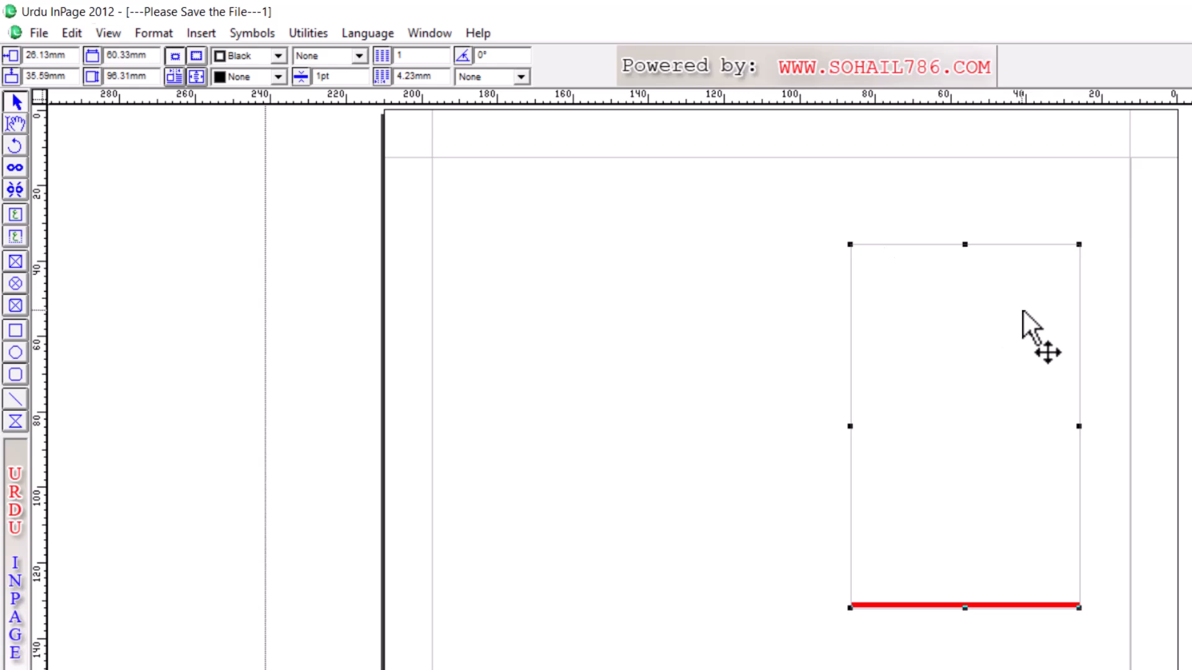
key("Left")
key("Left")
key("Left")
key("Left")
key("Left")
key("Left")
key("Left")
key("Left")
key("Left")
key("Left")
key("Left")
key("Left")
key("Left")
key("Left")
key("Left")
key("Left")
key("Left")
key("Left")
key("Left")
key("Left")
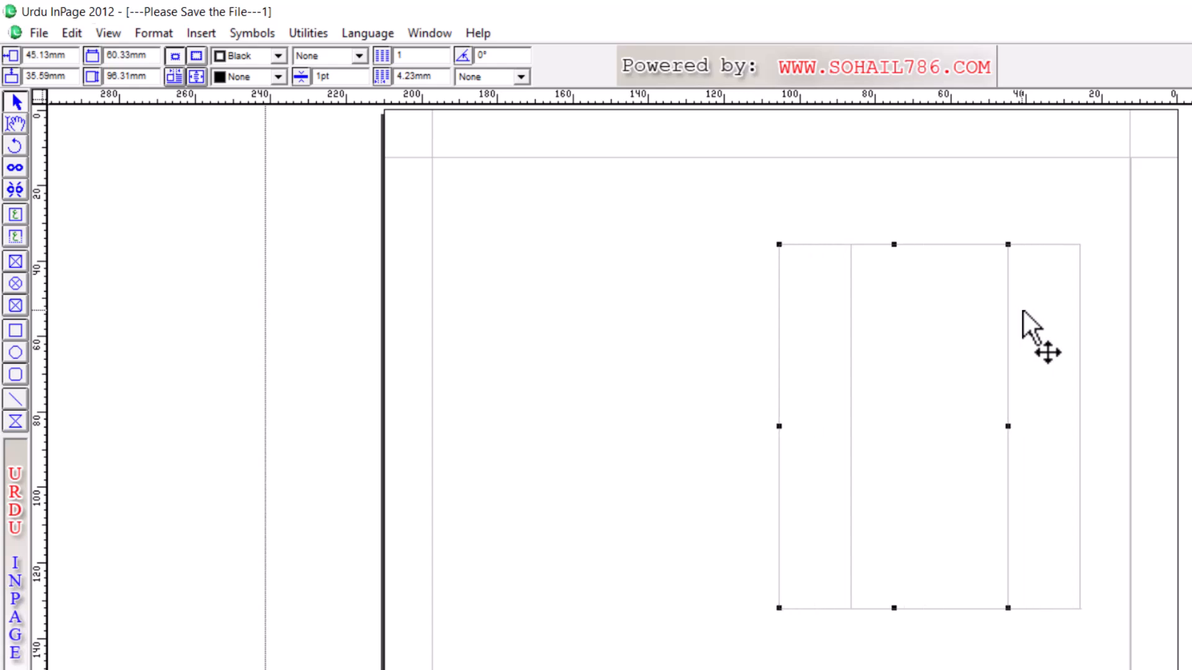
key("Left")
key("Left")
key("Left")
key("Left")
key("Left")
key("Left")
key("Left")
key("Left")
key("Left")
key("Left")
key("Left")
key("Left")
key("Left")
key("Left")
key("Left")
key("Left")
key("Left")
key("Left")
key("Left")
key("Left")
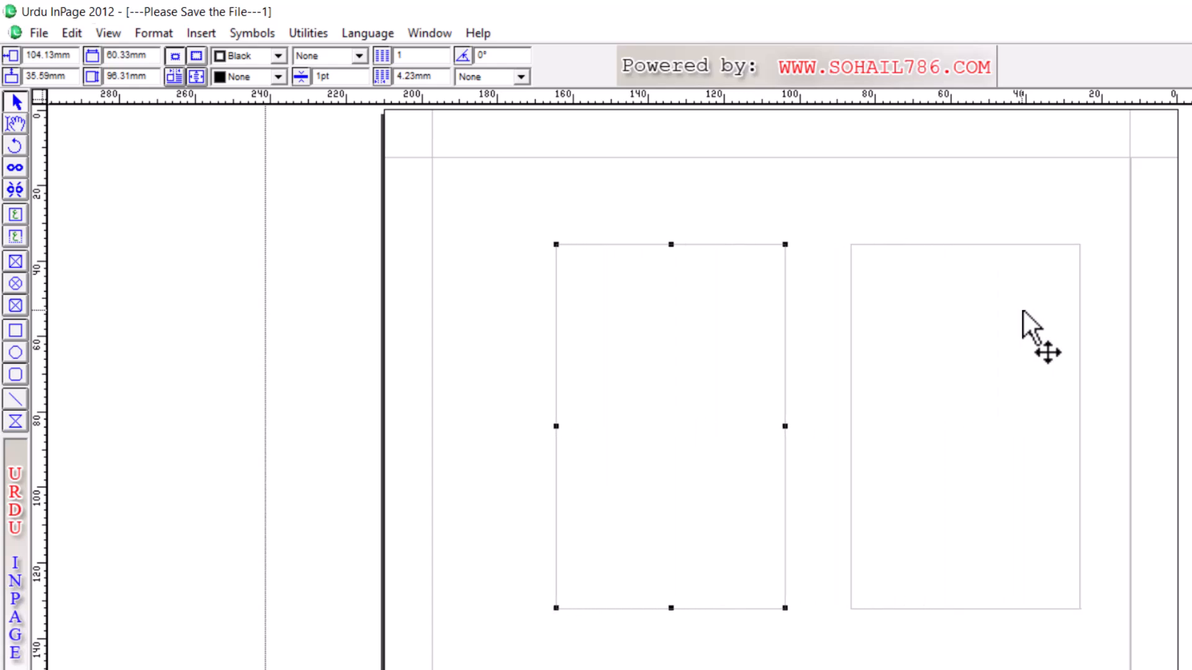
key("Left")
key("Left")
key("Left")
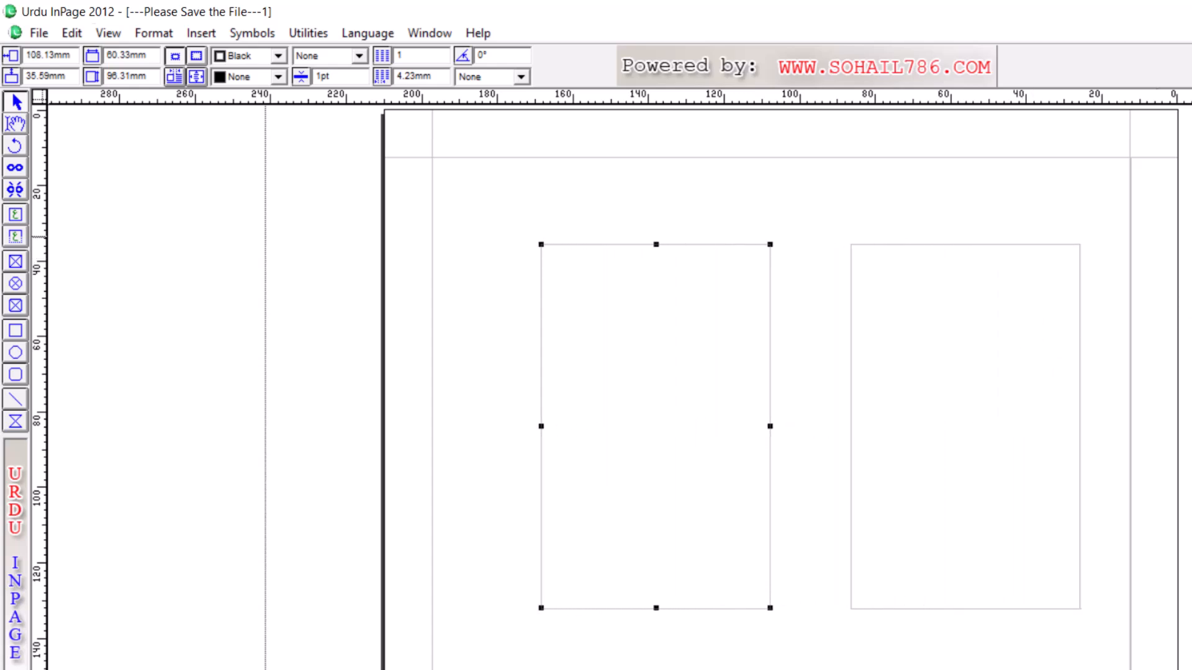
- Duplicate both text boxes in place and move the copies straight down to a vertical position of 142.59 mm
left_click_drag(1191, 203, 475, 668)
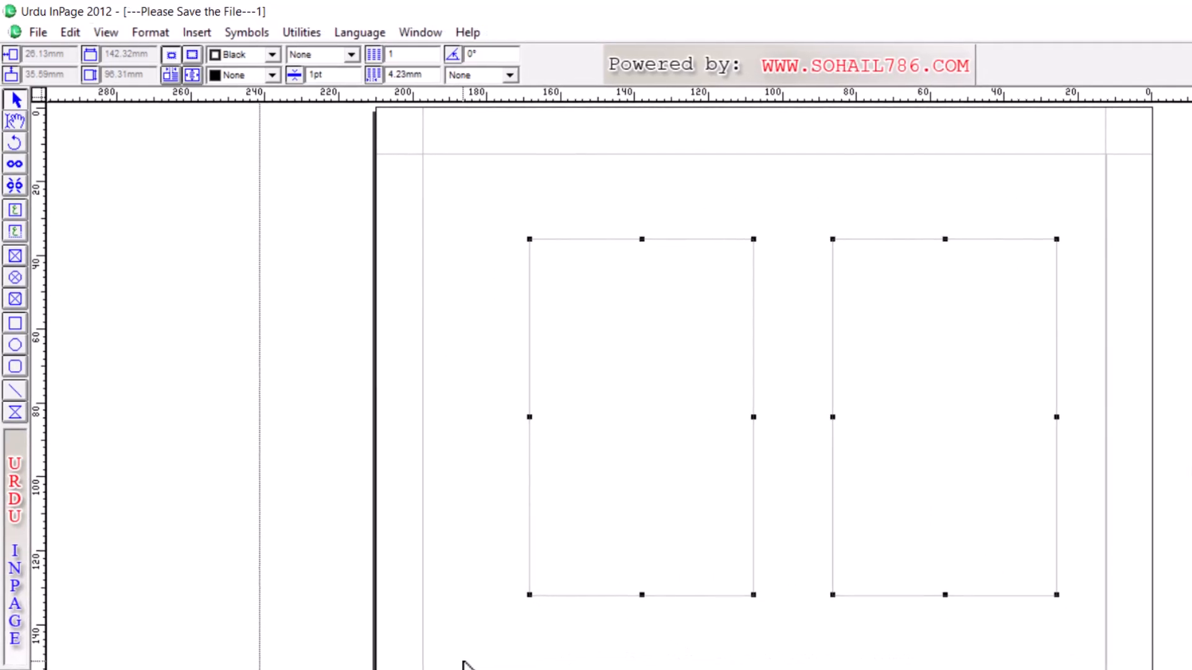
left_click(458, 653)
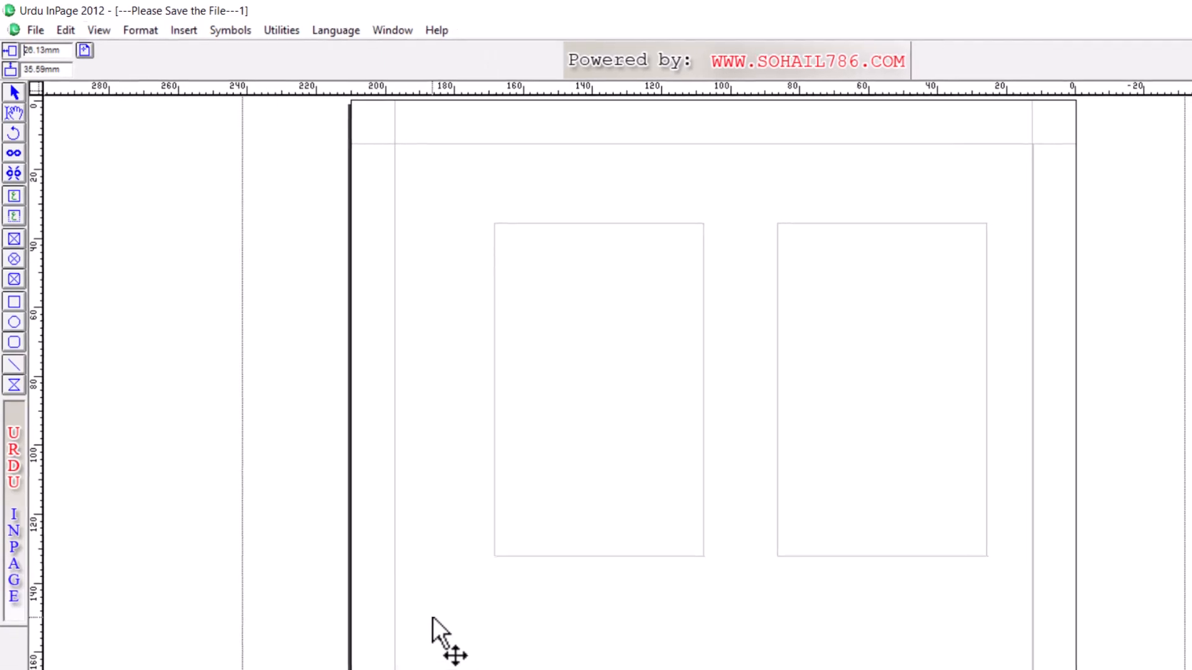
key("ctrl+v")
key("Down")
key("Down")
key("Down")
key("Down")
key("Down")
key("Down")
key("Down")
key("Down")
key("Down")
key("Down")
key("Down")
key("Down")
key("Down")
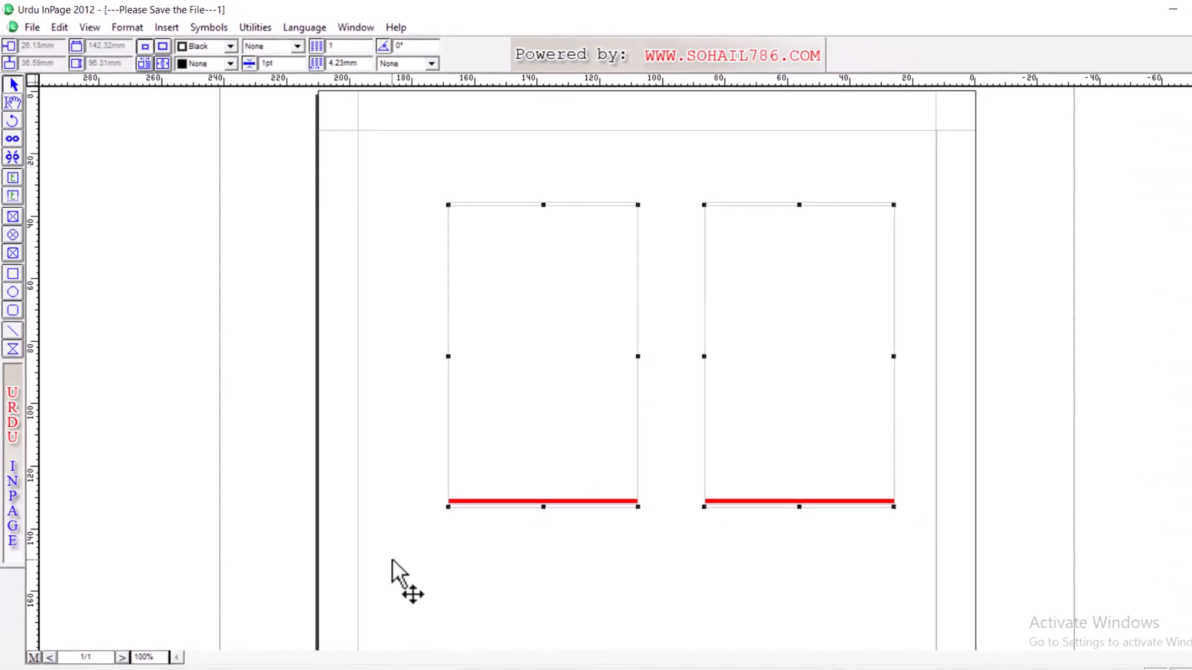
key("Down")
key("Down")
key("Down")
key("Down")
key("Down")
key("Down")
key("Down")
key("Down")
key("Down")
key("Down")
key("Down")
key("Down")
key("Down")
key("Down")
key("Down")
key("Down")
key("Down")
key("Down")
key("Down")
key("Down")
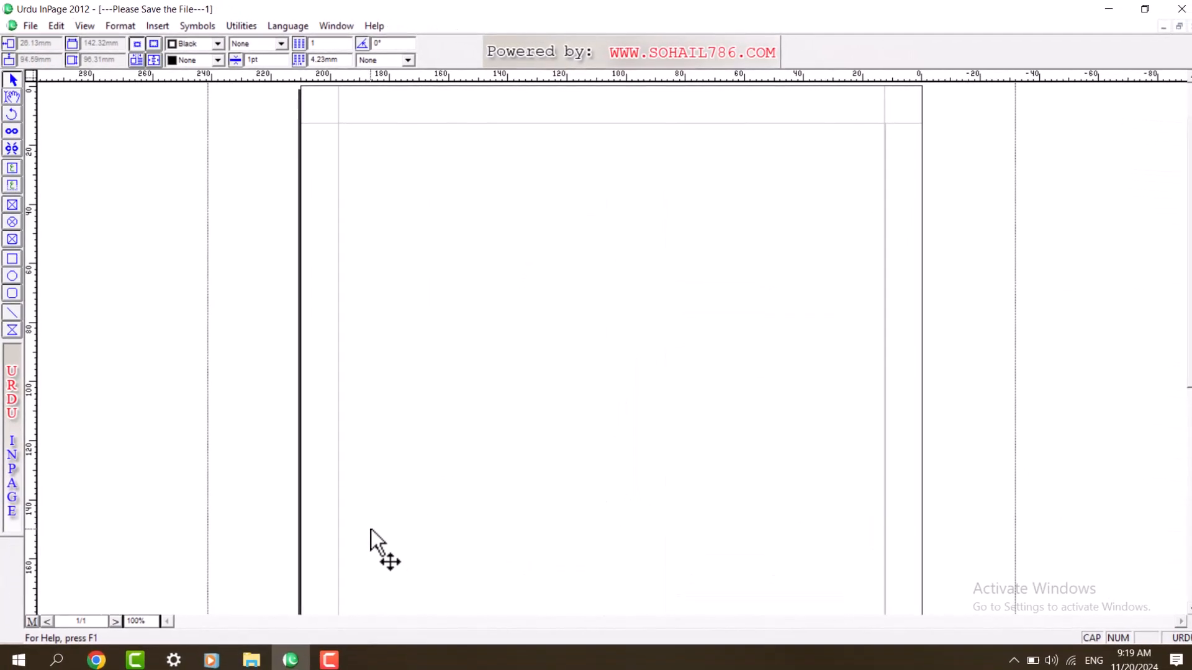
key("Down")
key("Down")
key("Down")
key("Down")
key("Down")
key("Down")
key("Down")
key("Down")
key("Down")
key("Down")
key("Down")
key("Down")
key("Down")
key("Down")
key("Down")
key("Down")
key("Down")
key("Down")
key("Down")
key("Down")
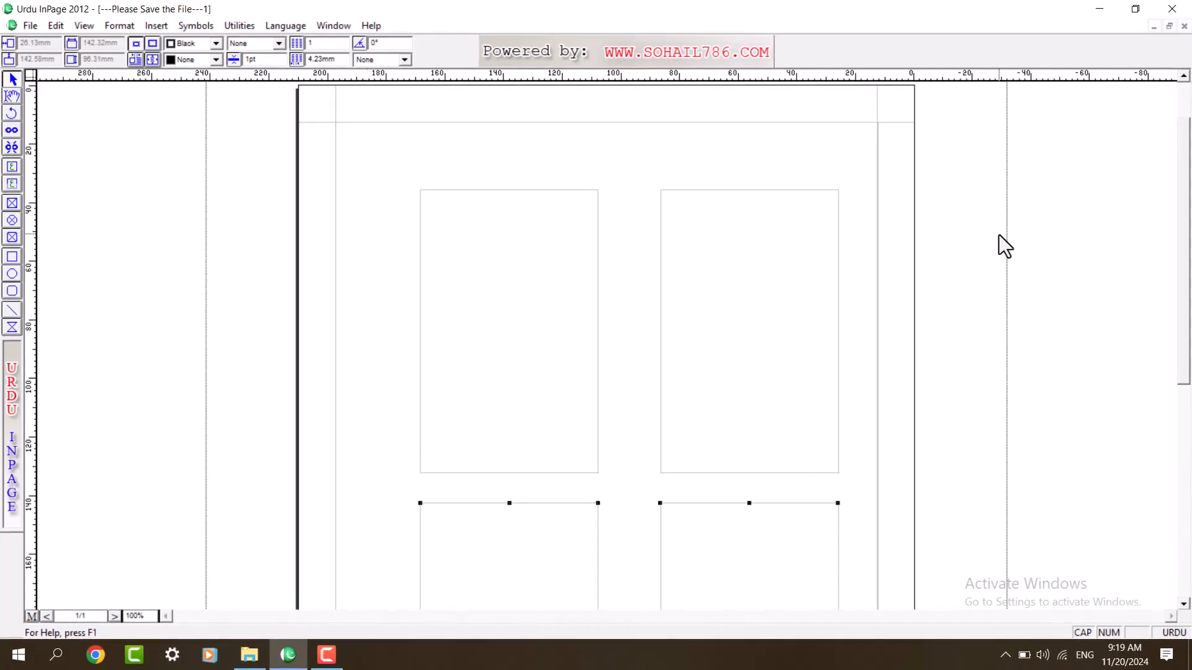
- Enter the Urdu sentence "پاکستان ایک خوبصورت ملک ہے" in the upper-right text box
left_click(764, 260)
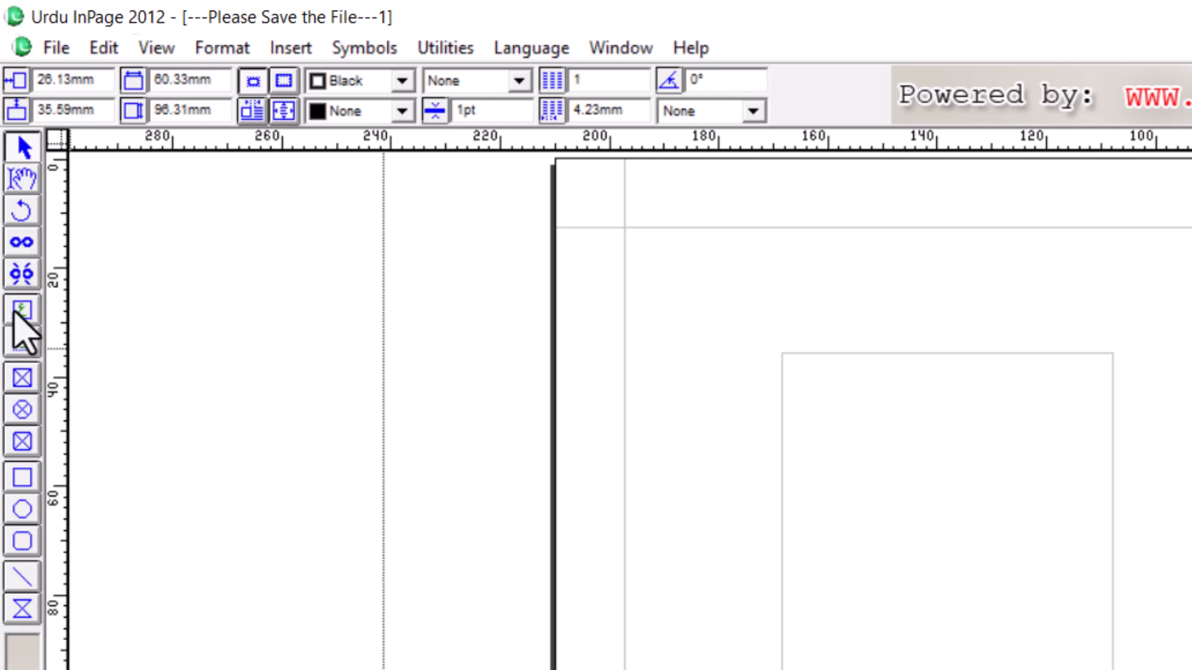
left_click(20, 274)
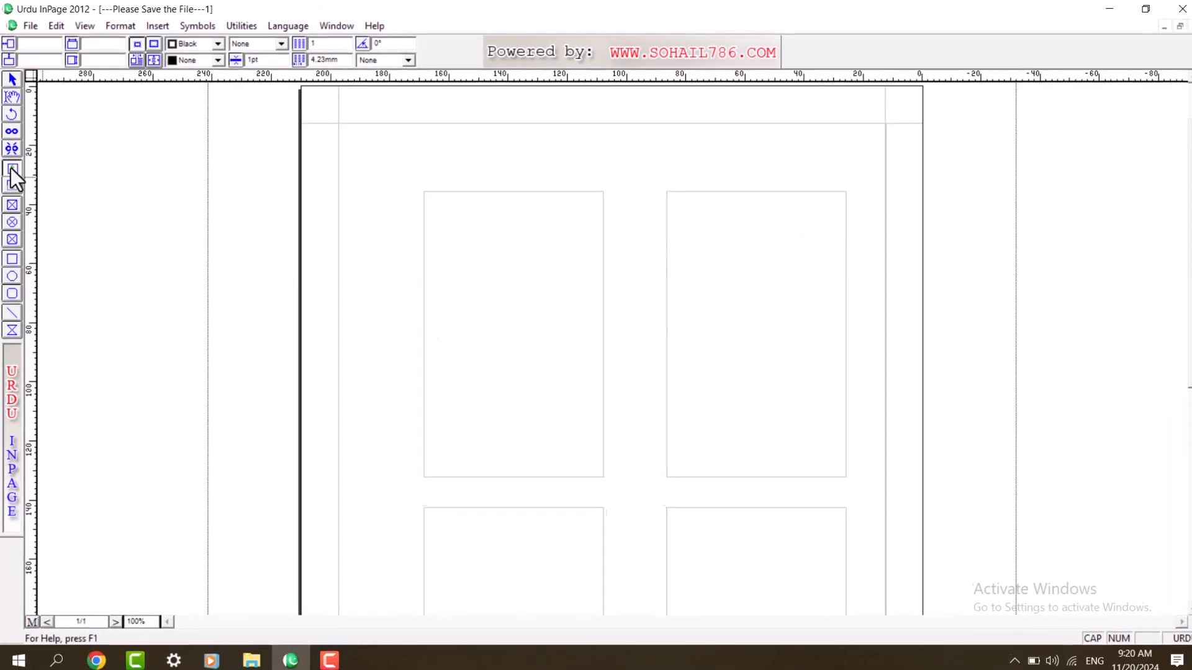
left_click(8, 185)
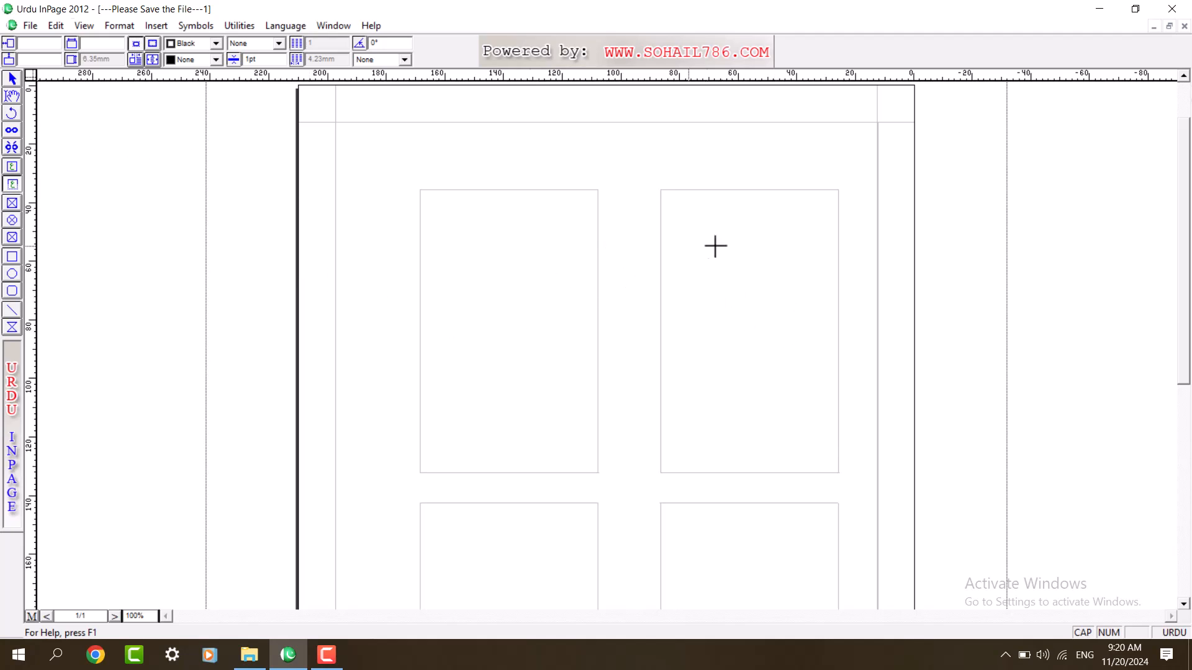
left_click(805, 231)
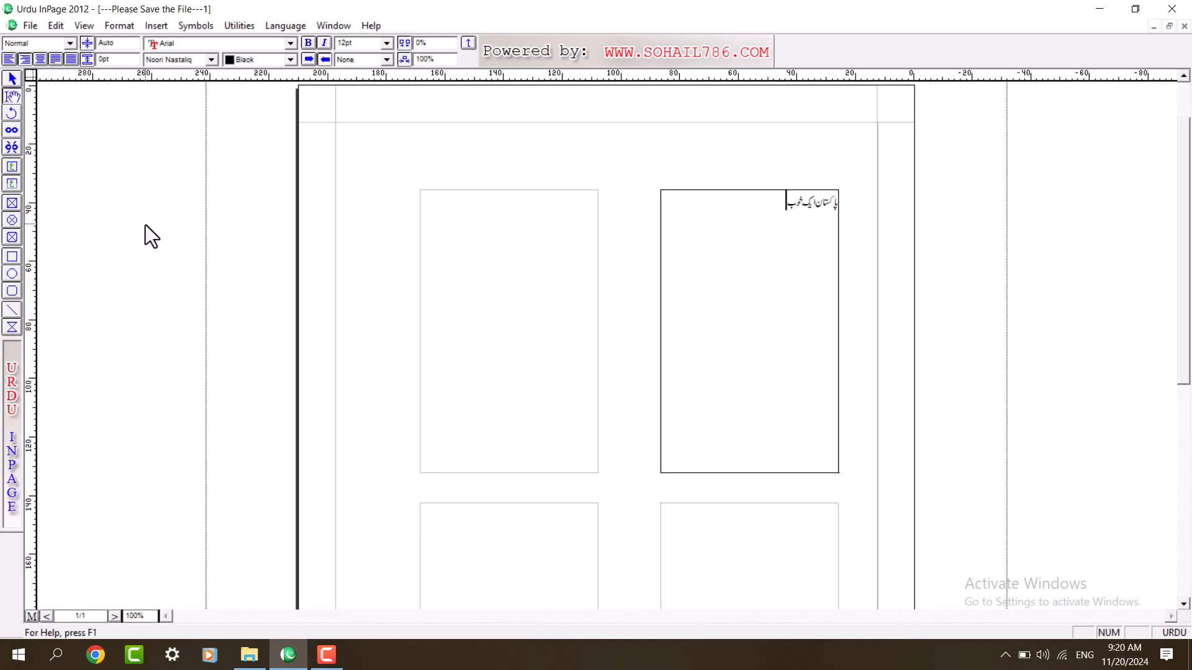
type("لک ہے")
- Copy the Urdu sentence and paste it once more after itself in the same text box
left_click_drag(748, 202, 899, 200)
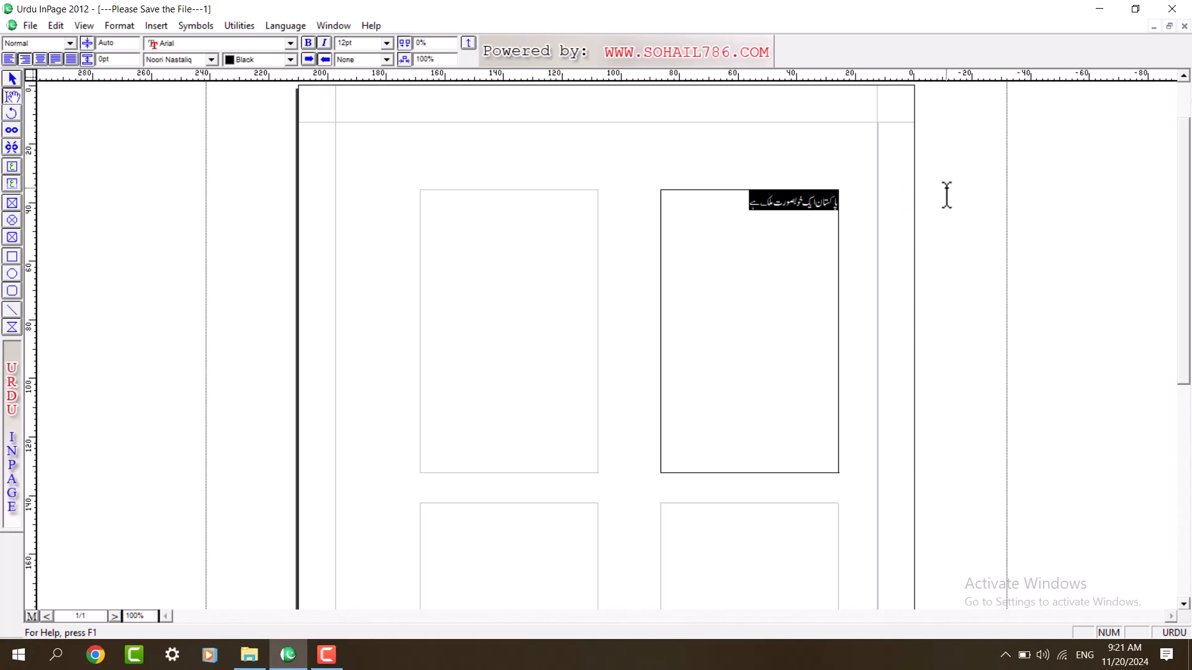
key("ctrl+c")
left_click(726, 216)
key("ctrl+v")
- Increase the font size of all text in the upper-right box to 21 pt
key("ctrl+a")
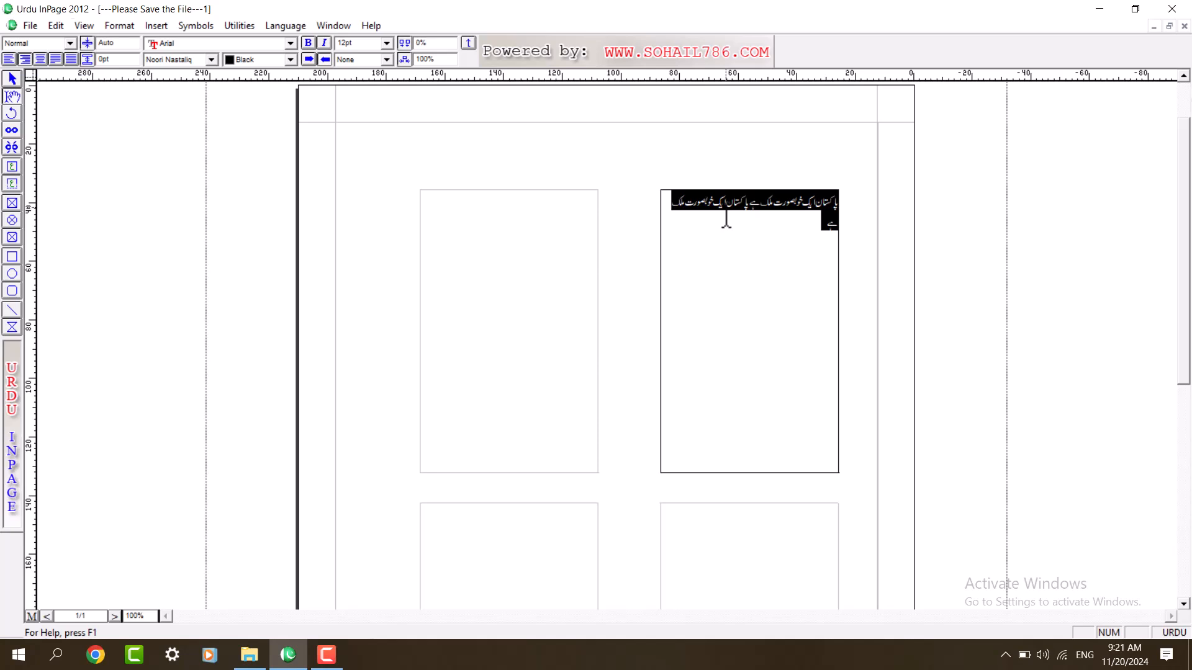
key("ctrl+F8")
key("ctrl+F8")
key("ctrl+F8")
key("ctrl+F8")
key("ctrl+F8")
key("ctrl+F8")
key("ctrl+F8")
key("ctrl+F8")
key("ctrl+F8")
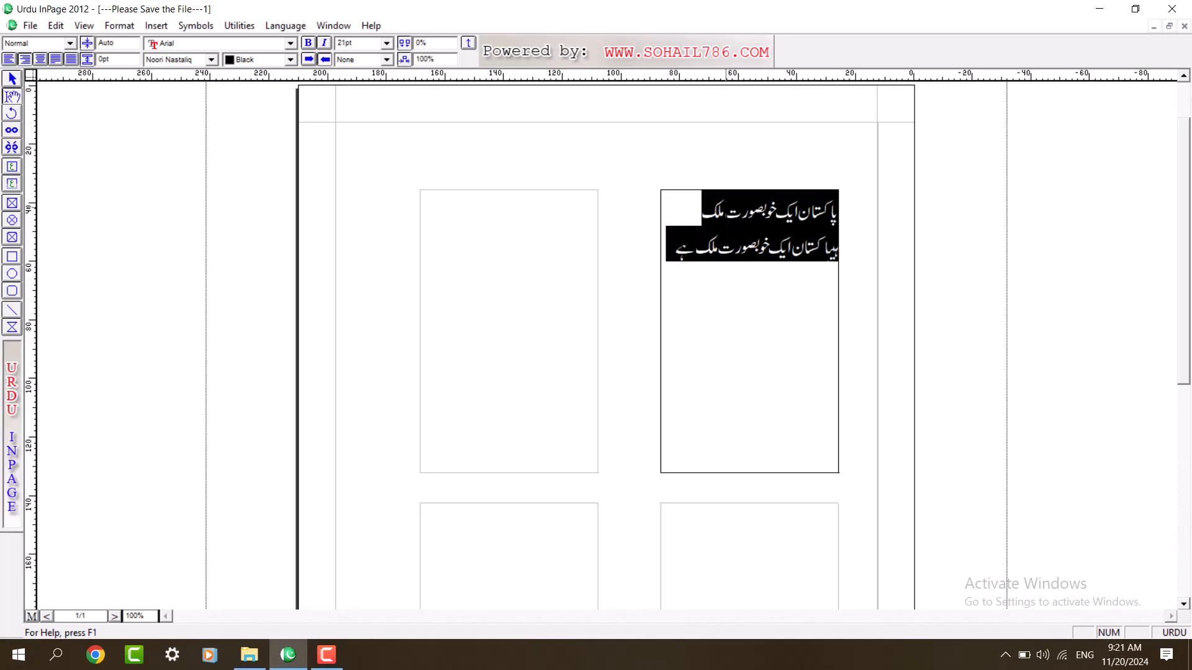
- Paste the enlarged sentences repeatedly at the end of the text until it overflows the upper-right text box
left_click(665, 257)
key("ctrl+v")
key("ctrl+v")
key("ctrl+v")
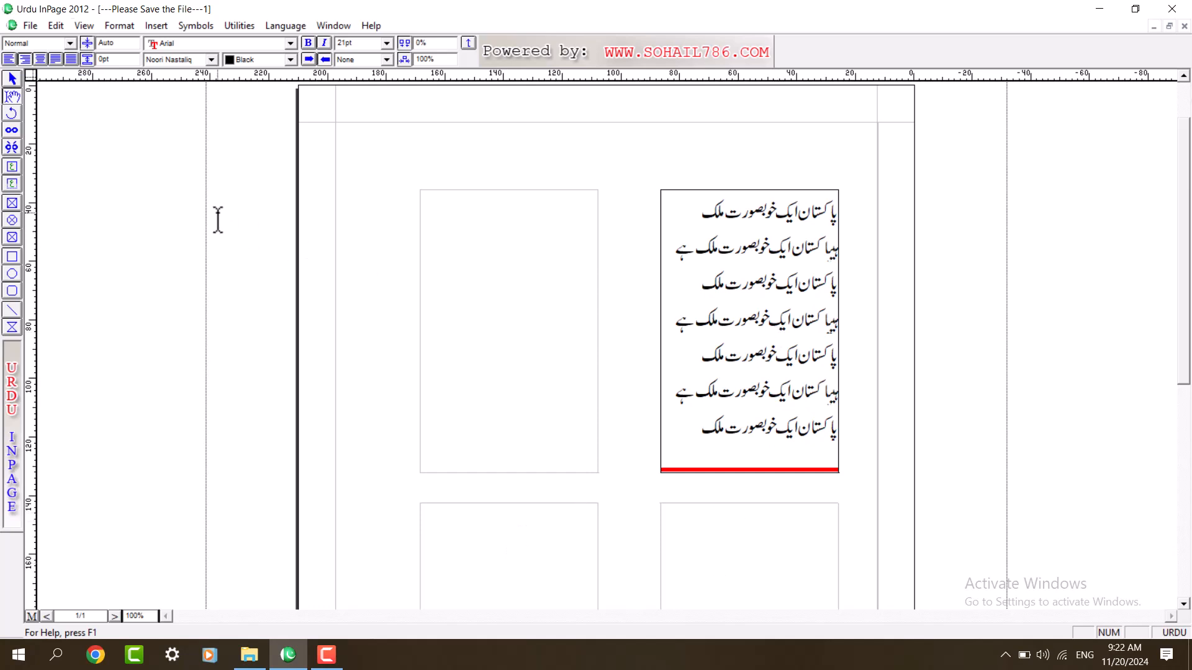
- Link the four text boxes in one chain: upper-right to upper-left, then lower-right, then lower-left
key("ctrl+4")
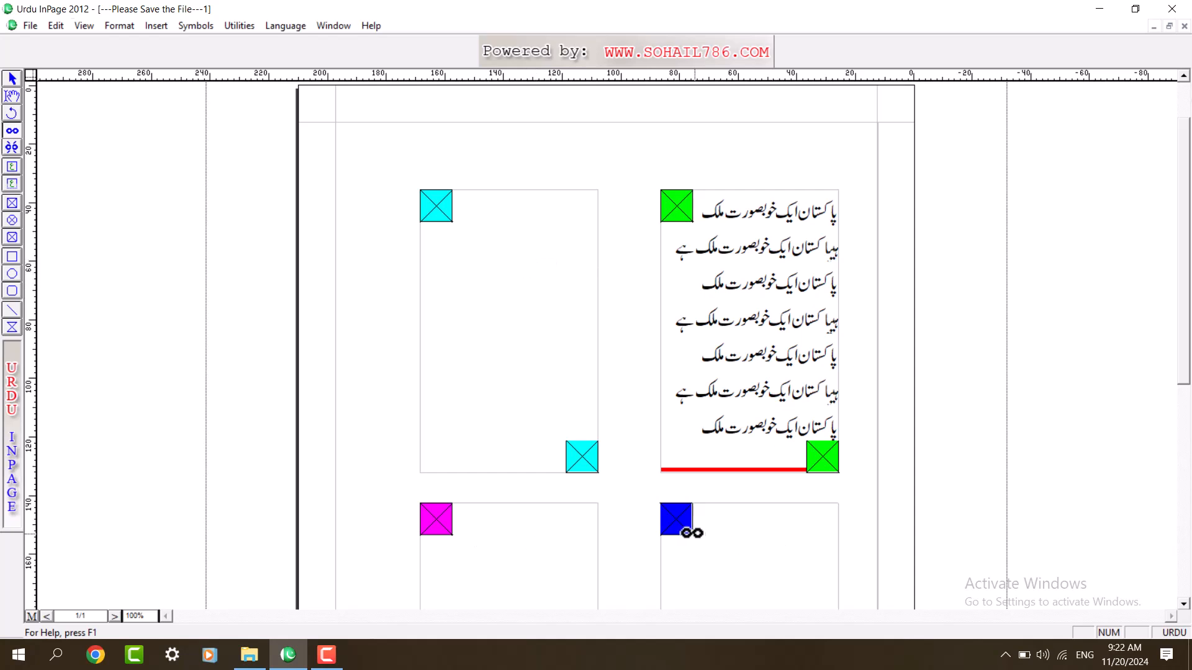
left_click(546, 390)
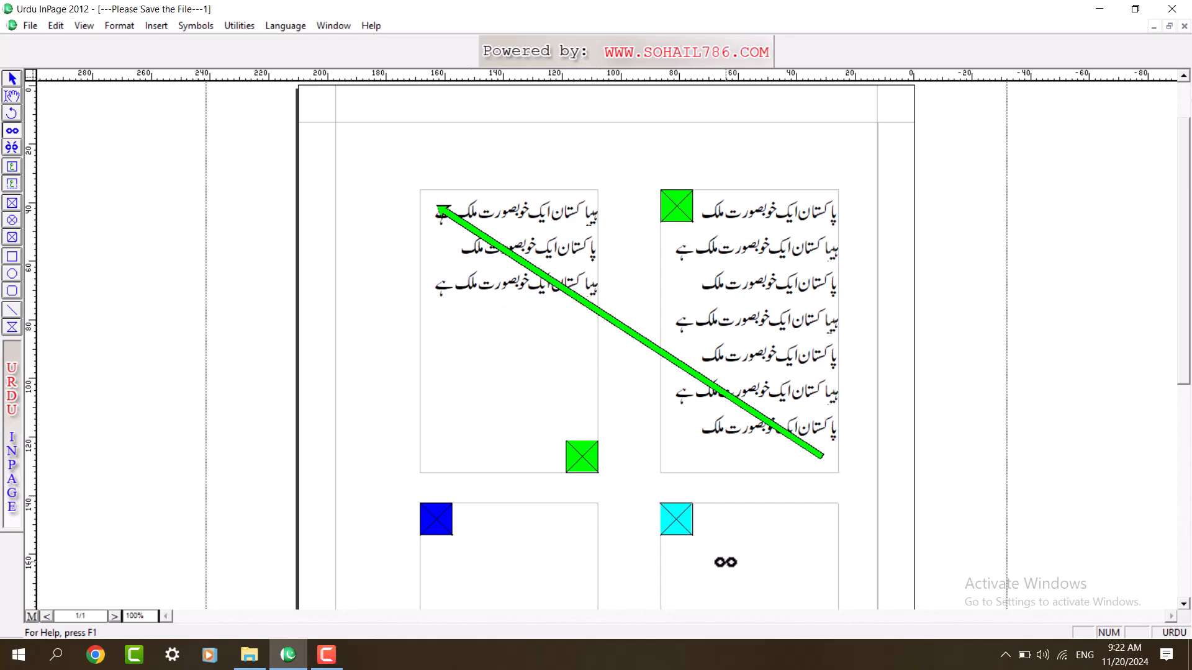
left_click(724, 558)
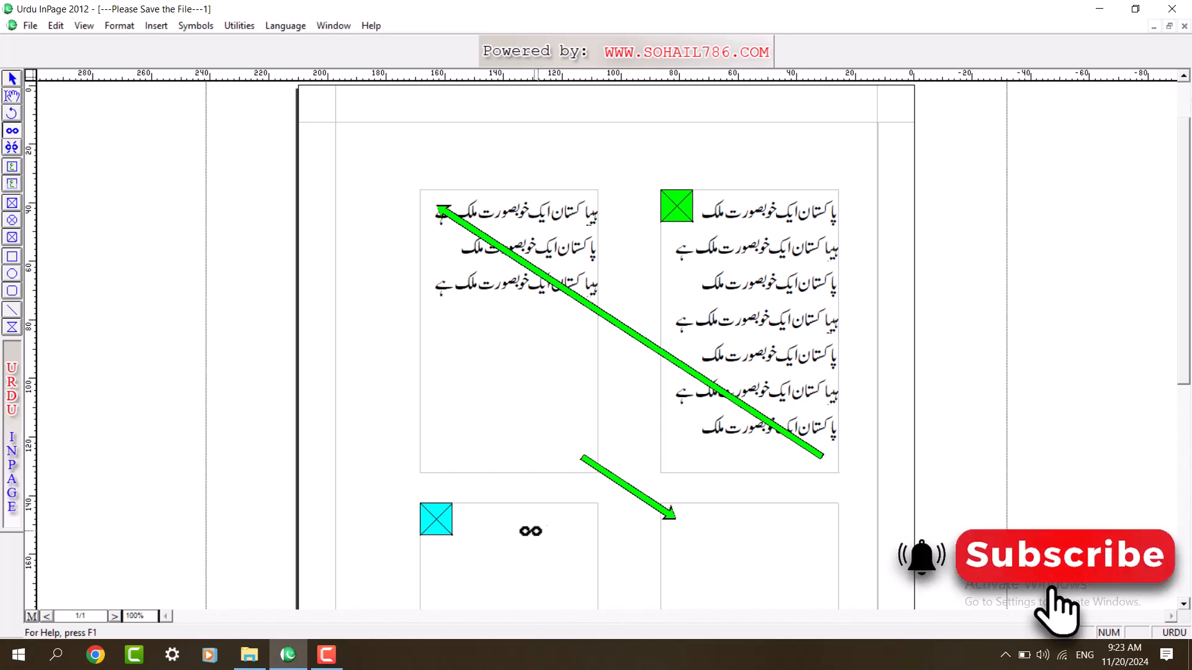
left_click(514, 544)
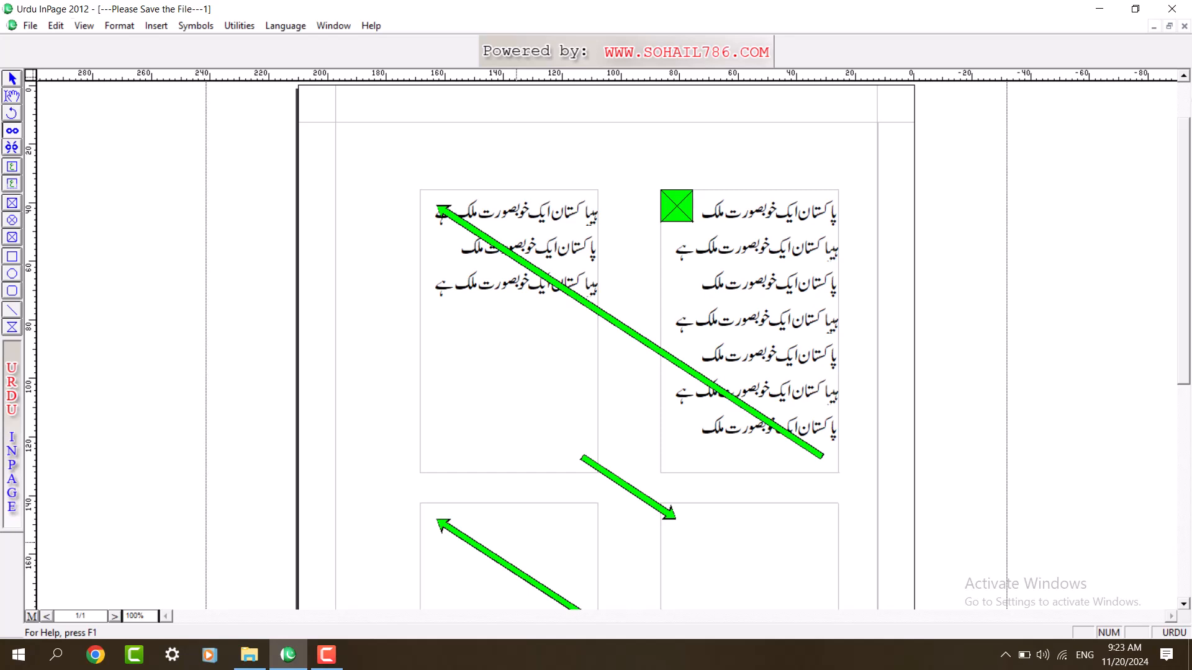
left_click(375, 273)
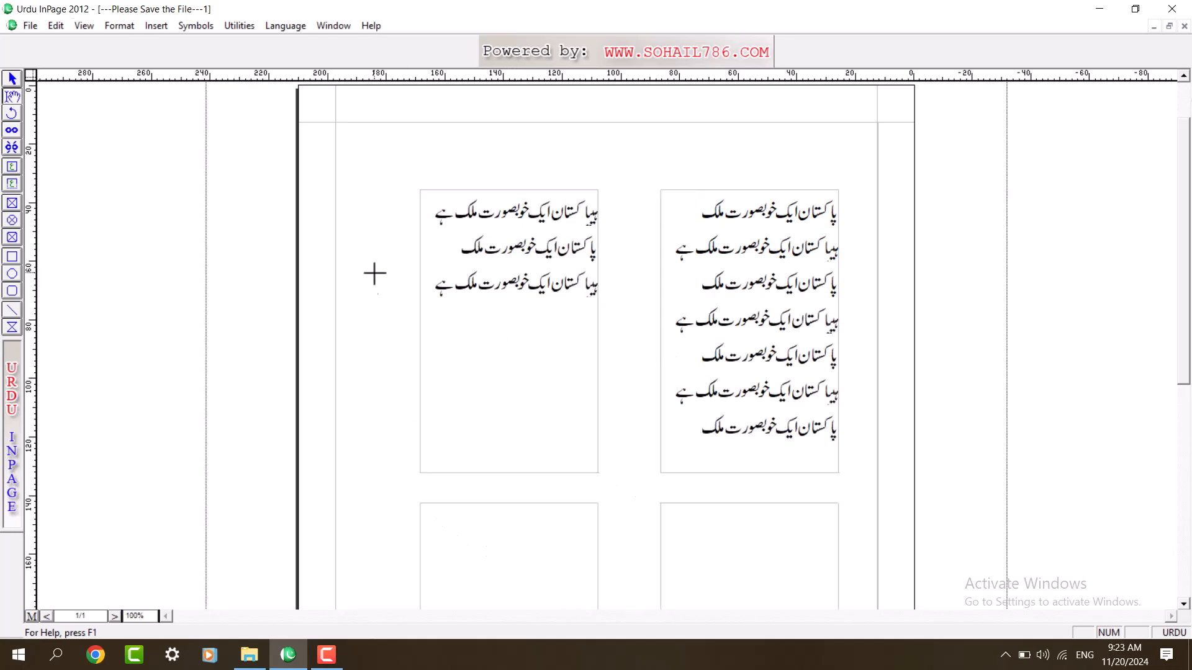
- Add several lines of filler Urdu text after the last sentence in the upper-left box until it runs through the lower-right box into the lower-left one
left_click(437, 296)
key("Return")
type("اسدجھلک جسلکجف سلگجھلکاگ جھلگ؛دف")
key("Return")
type("فدکلگجفد")
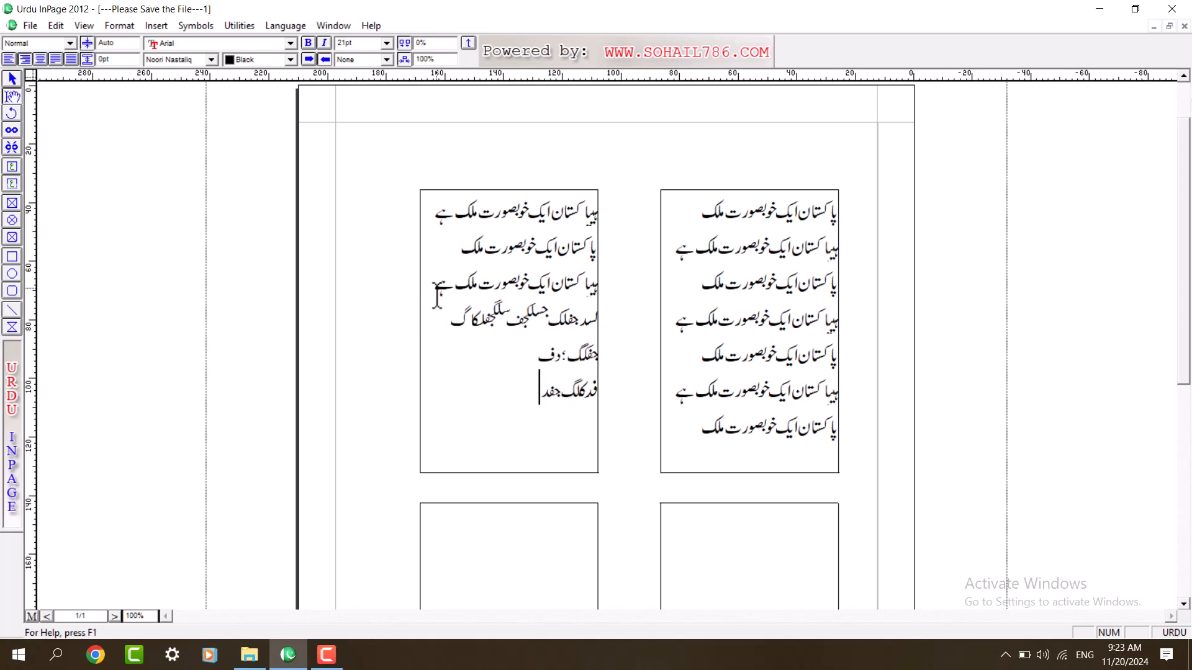
type("گجفدللج فد گ؛دفجاگلکفجدکلفدگلکفجکلگ")
type("دفگ[جھفدگجفدللج فا")
key("Return")
type("اکفلدجگلکدف جگجلکدفگ")
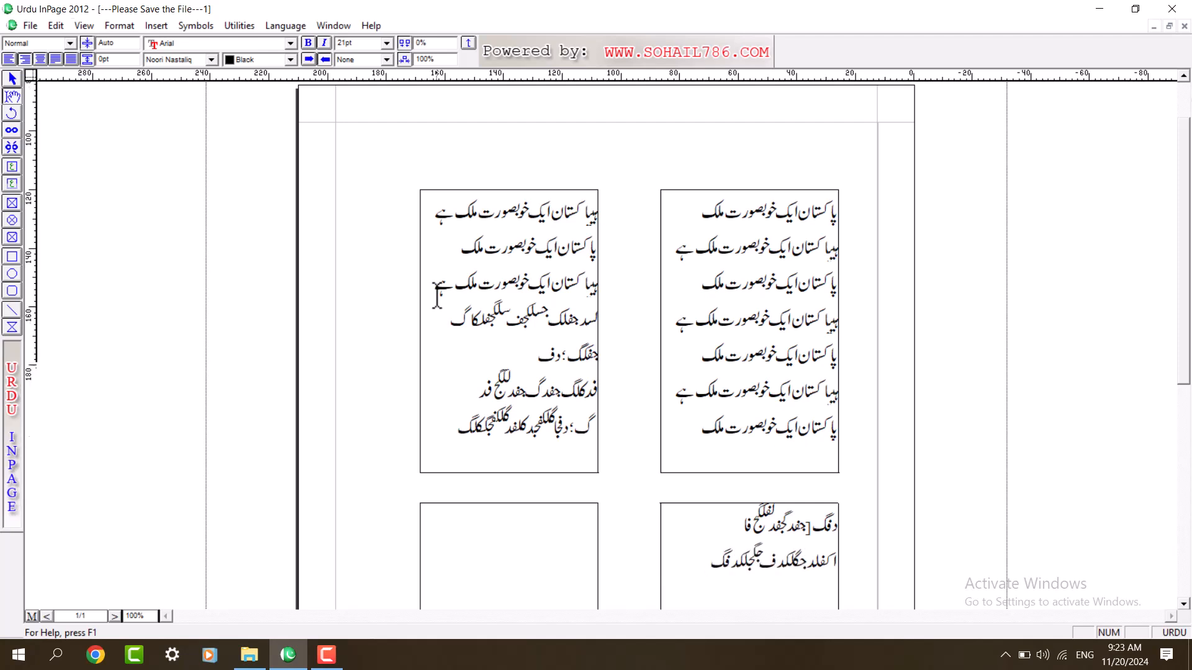
key("Return")
type("فاجگد فلکلند فلگ د")
key("Return")
type("گ فد گفد گ فدگ اوف گا گدفگ")
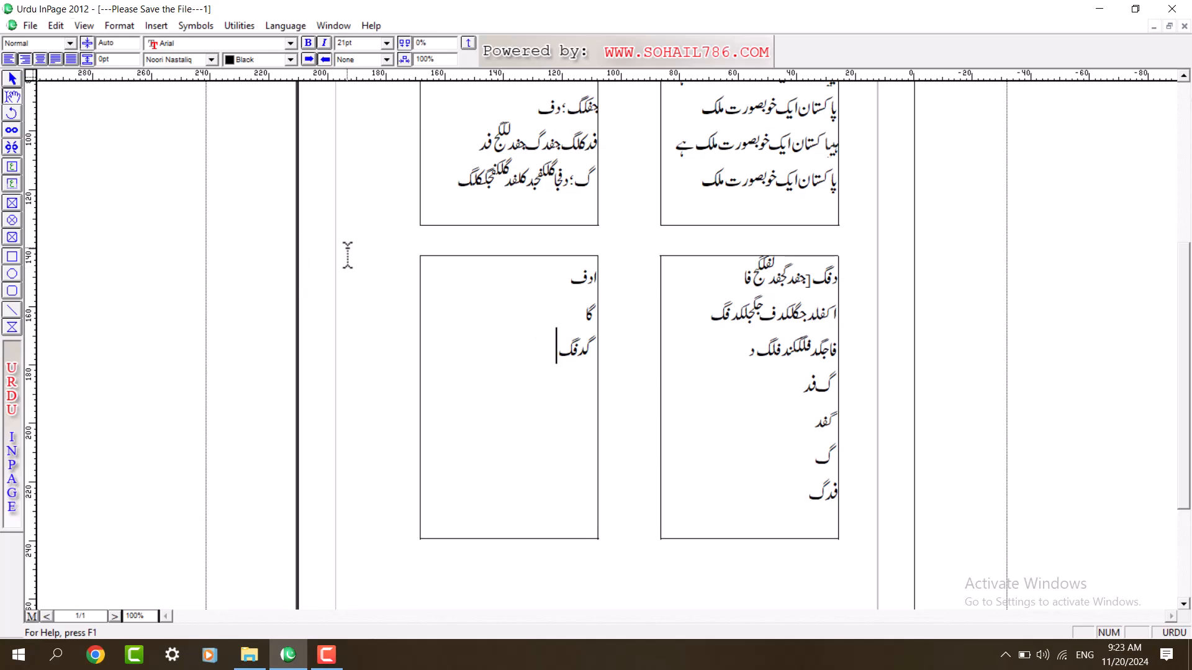
- Unlink the upper-left text box from the upper-right text box
left_click(12, 147)
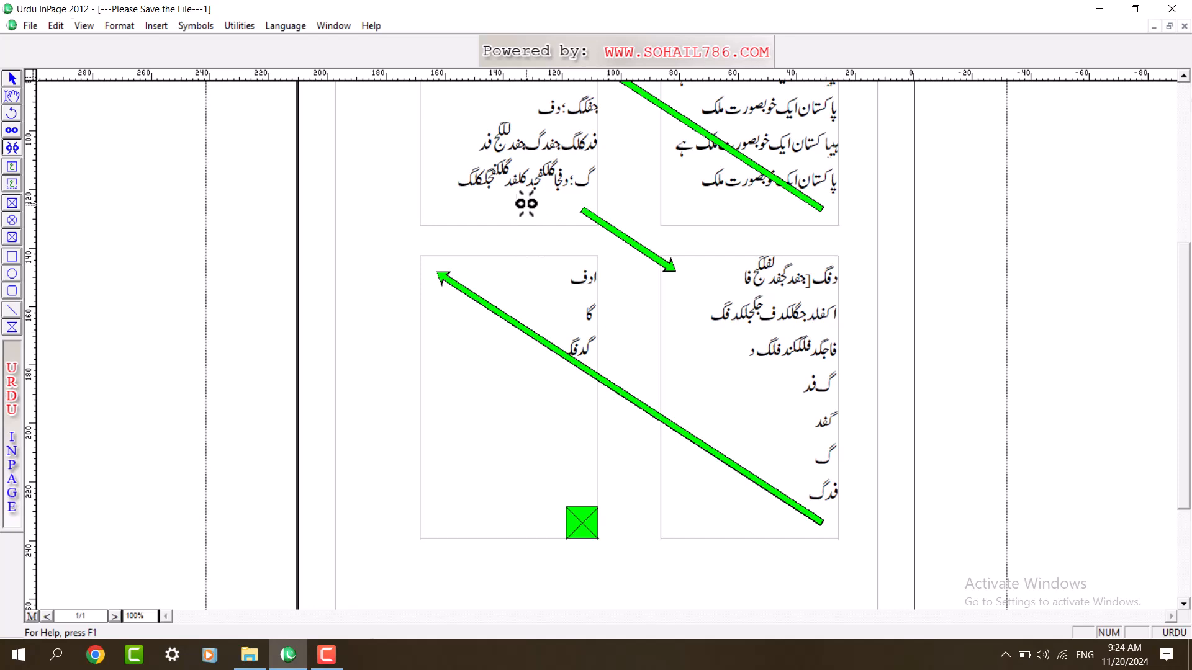
left_click(530, 190)
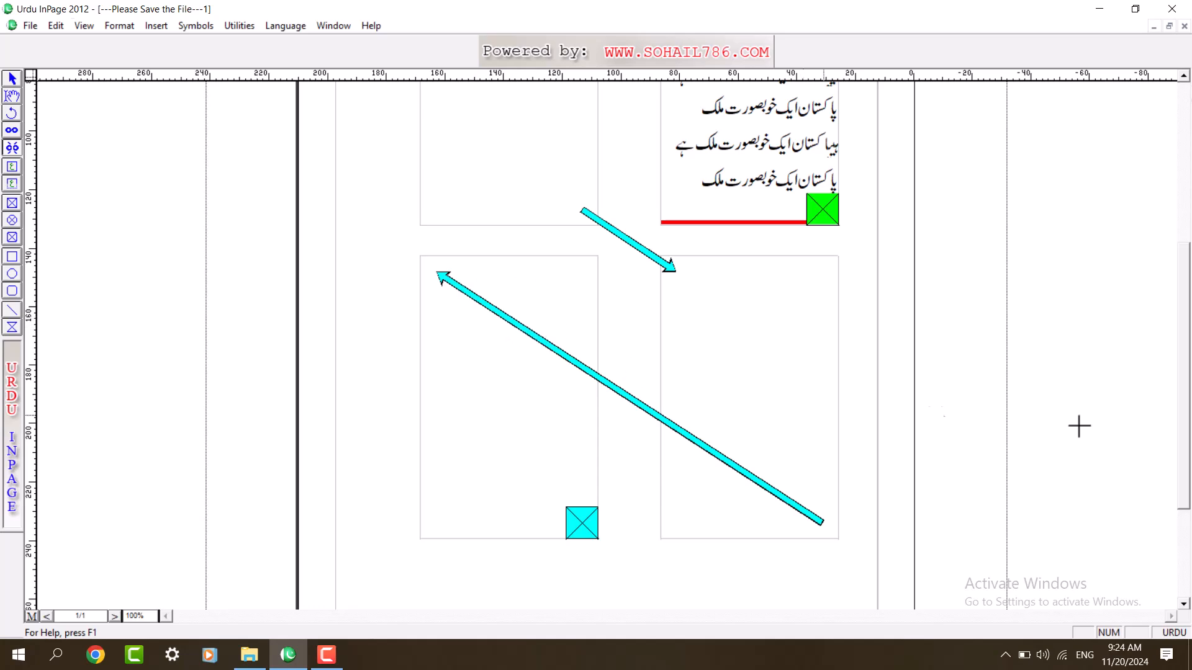
scroll(936, 421, "up", 3)
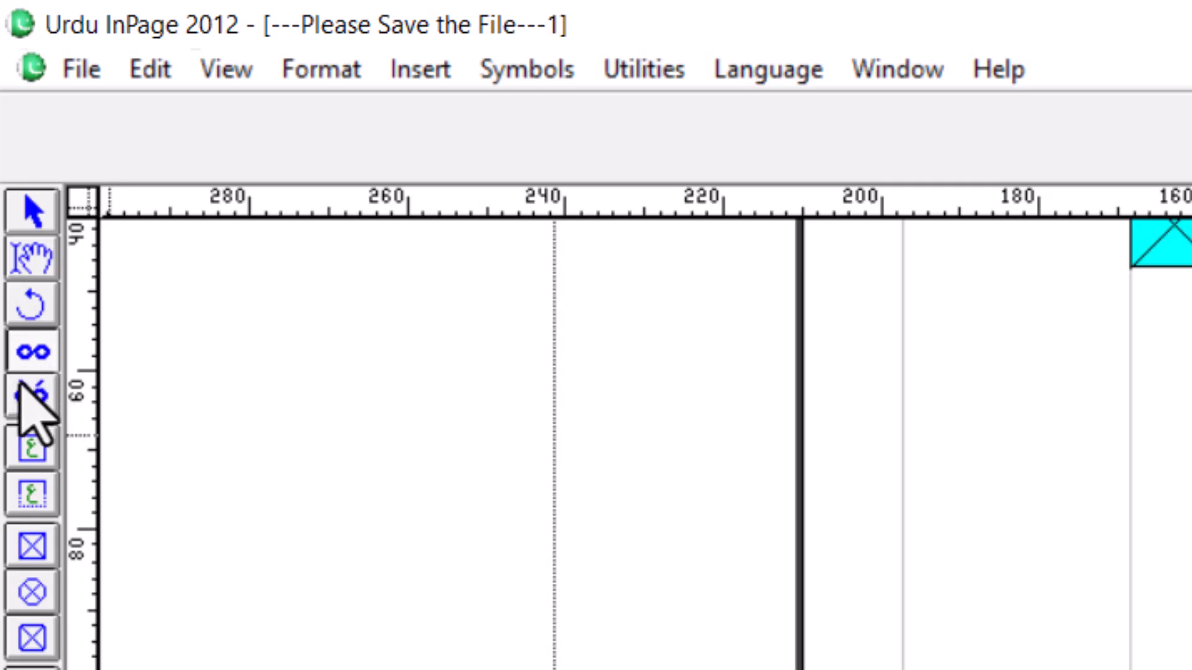
left_click(32, 397)
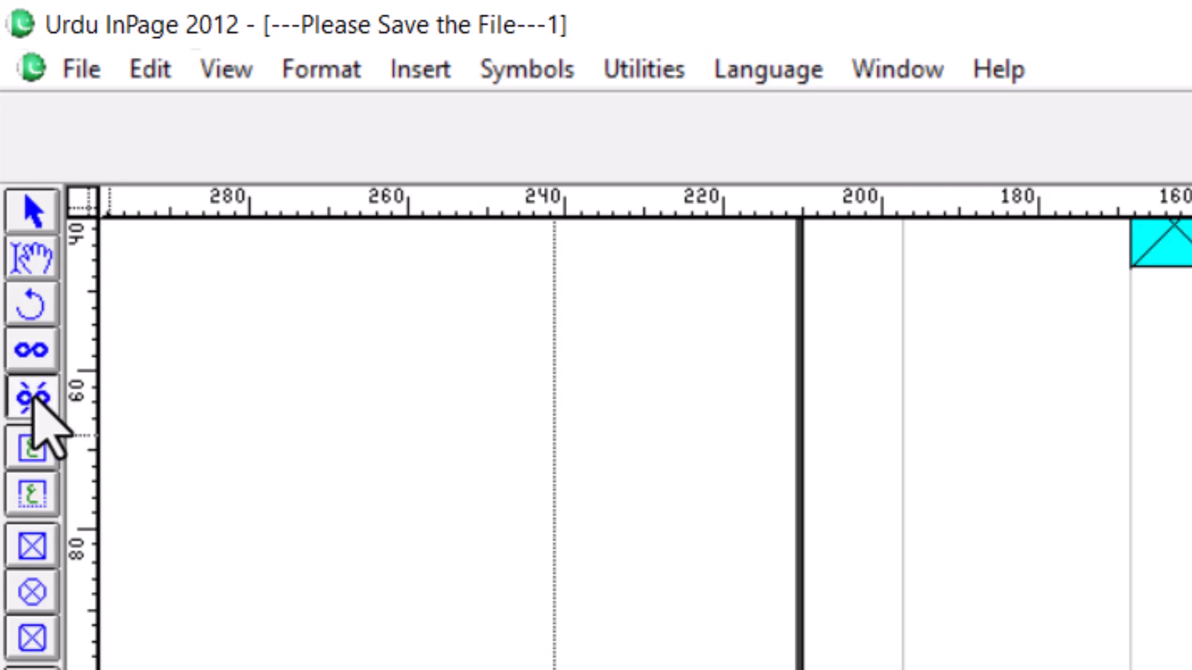
left_click(31, 350)
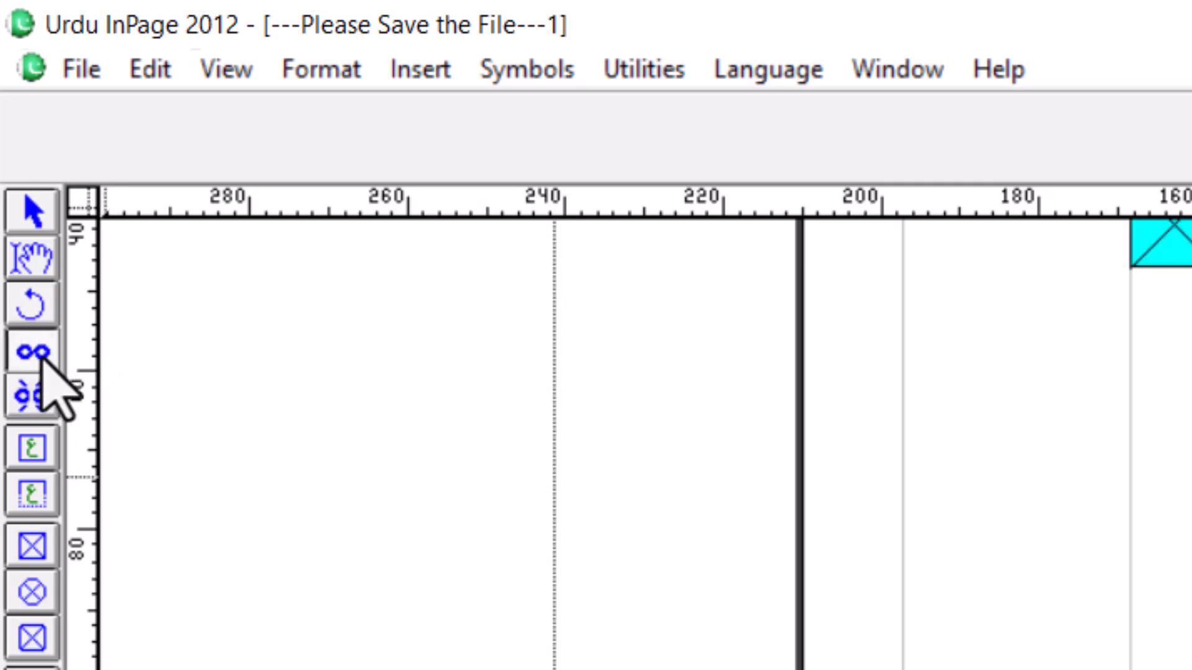
left_click(26, 400)
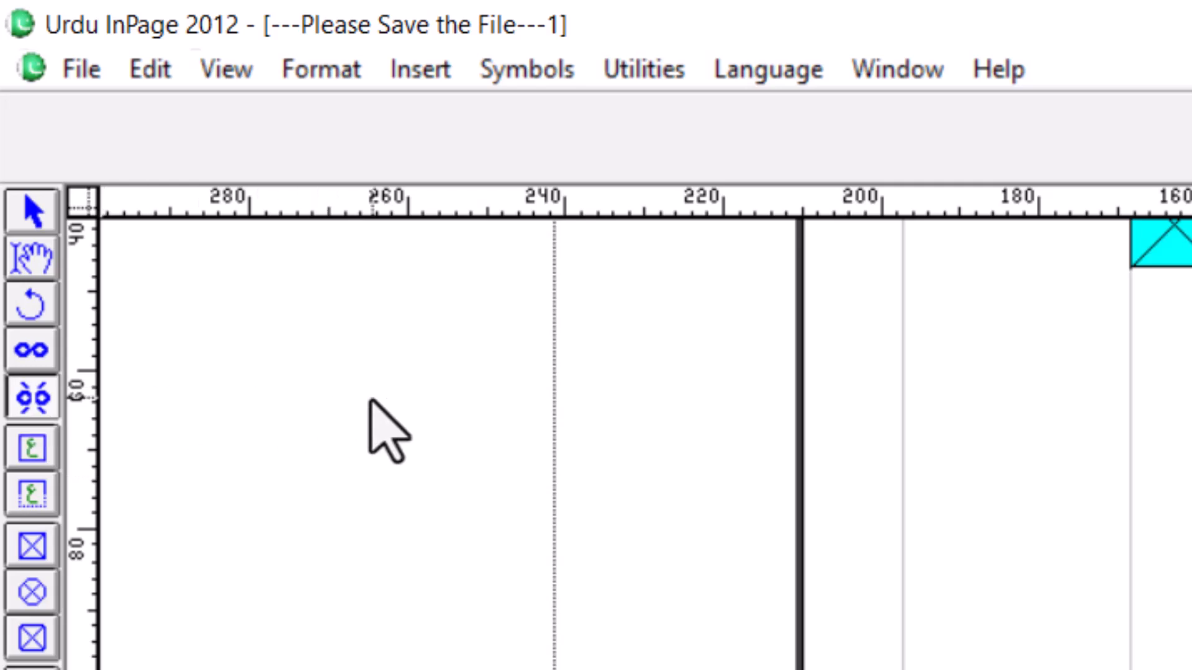
- Draw a text box overlapping the upper-left and lower-left text boxes
left_click(25, 492)
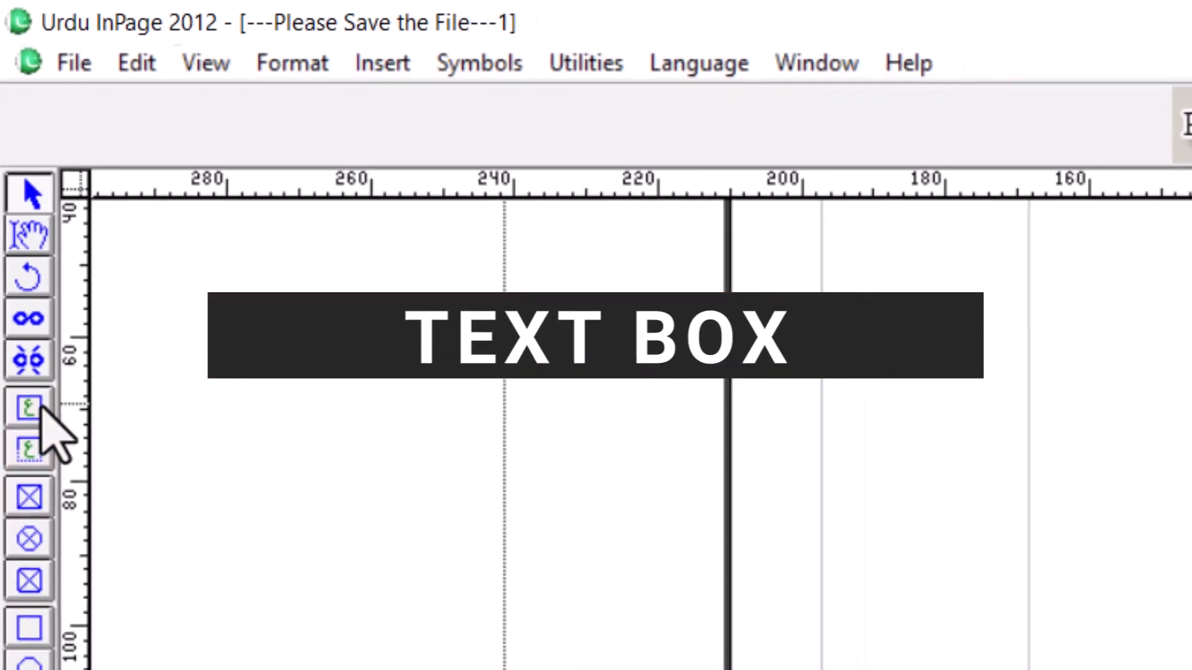
left_click(41, 408)
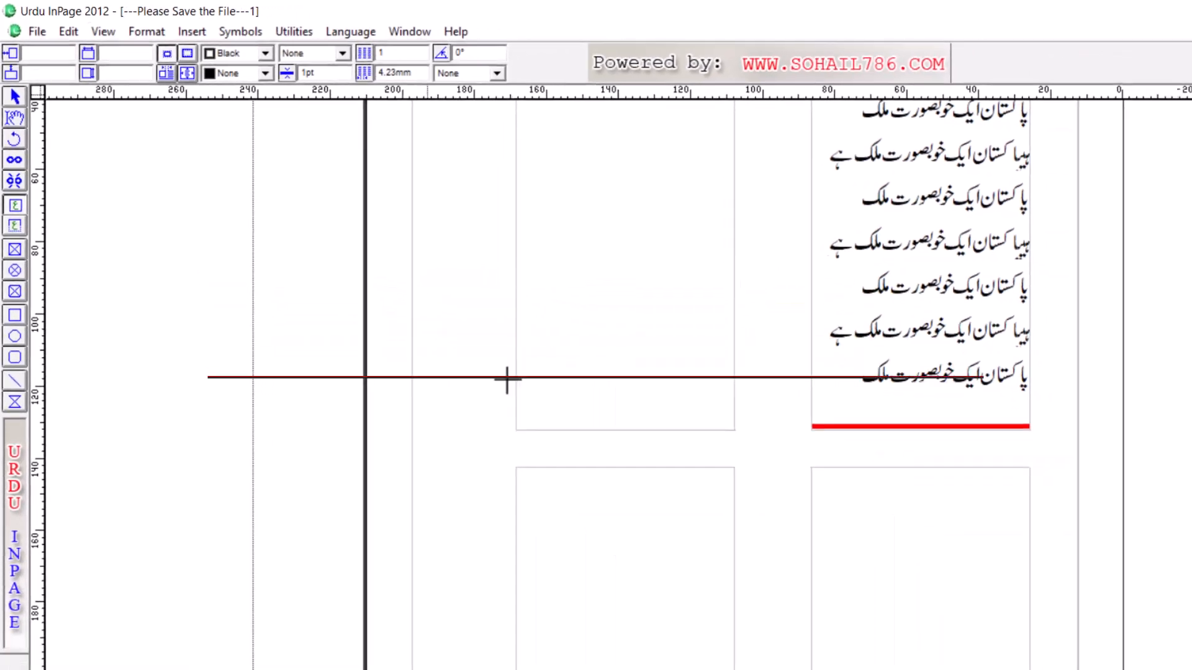
key("shift+F2")
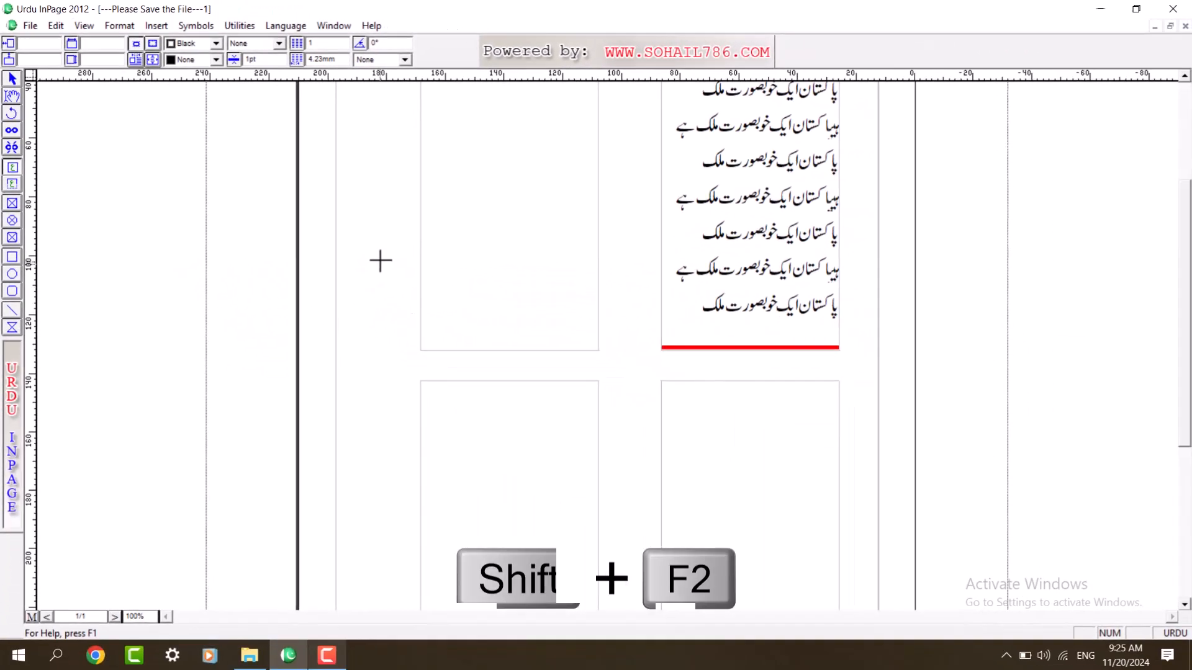
left_click_drag(493, 356, 555, 428)
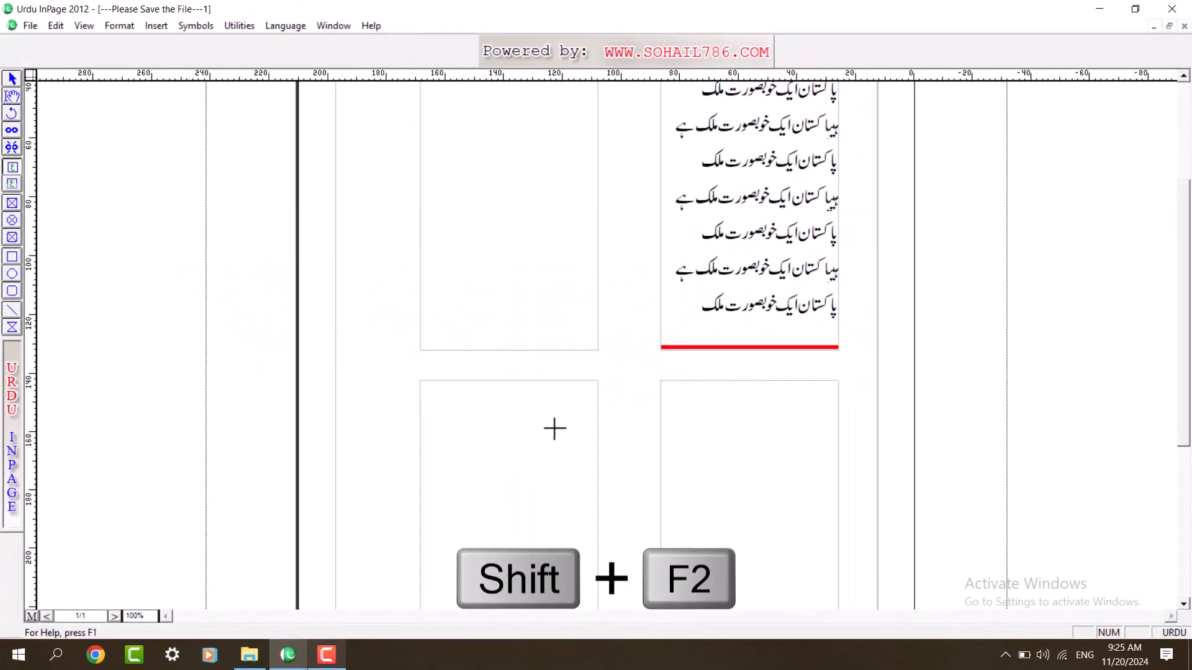
left_click(1011, 146)
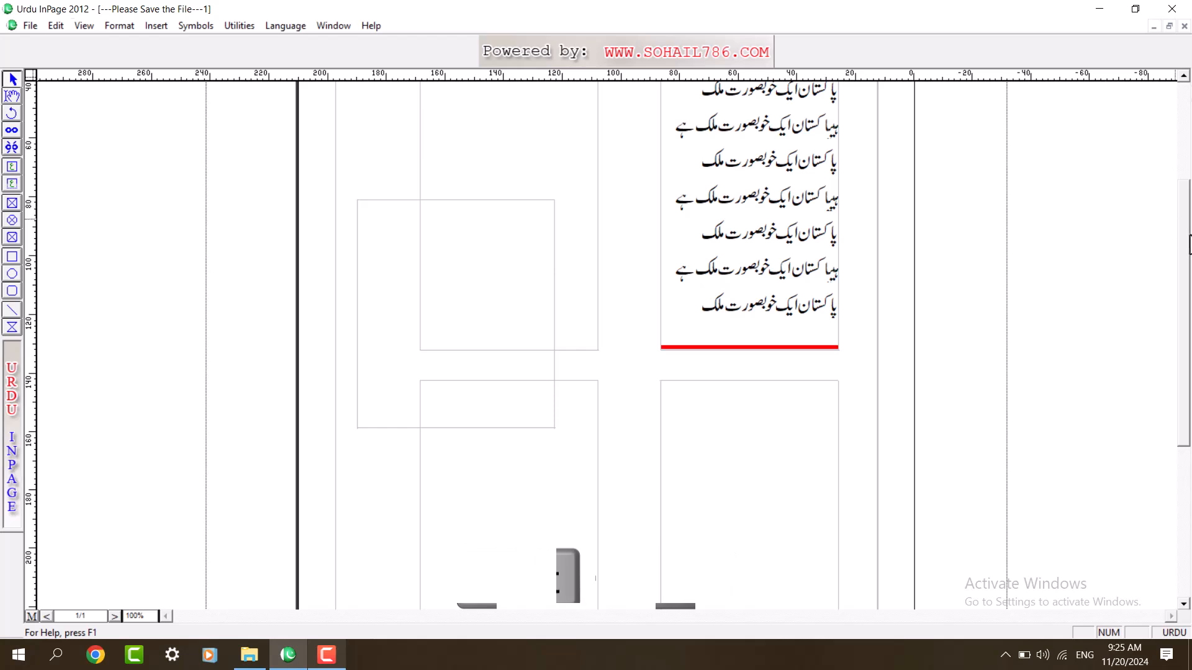
- Select all the text boxes on the page and delete them
left_click_drag(1187, 235, 1191, 172)
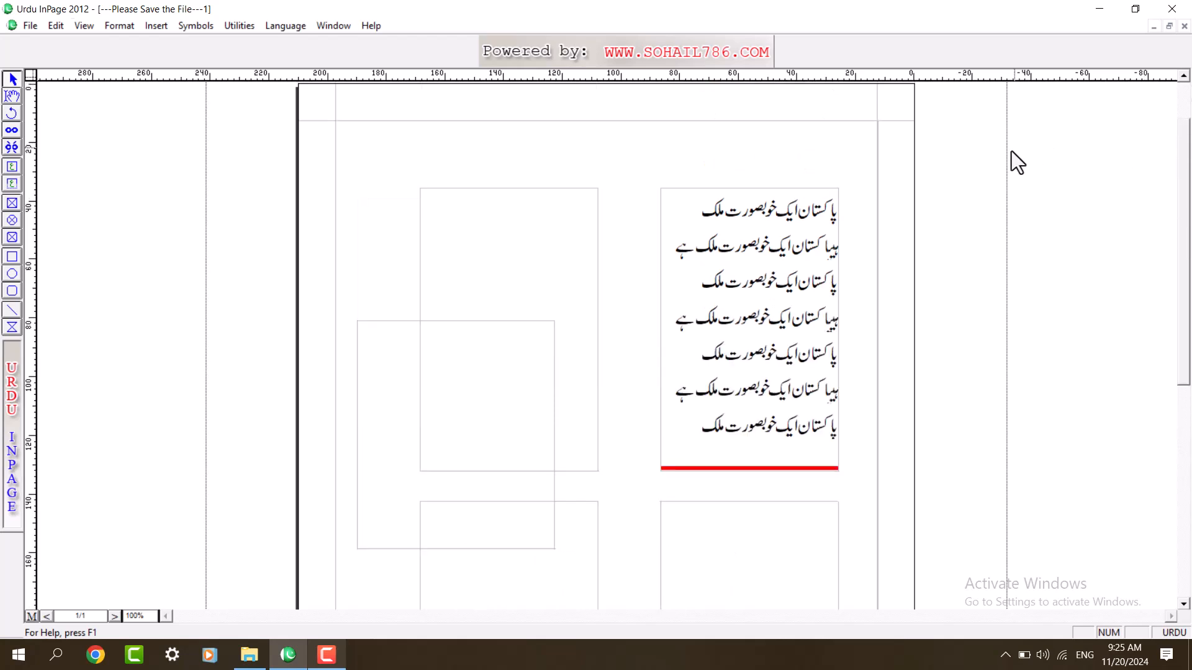
left_click_drag(1009, 147, 327, 617)
key("Delete")
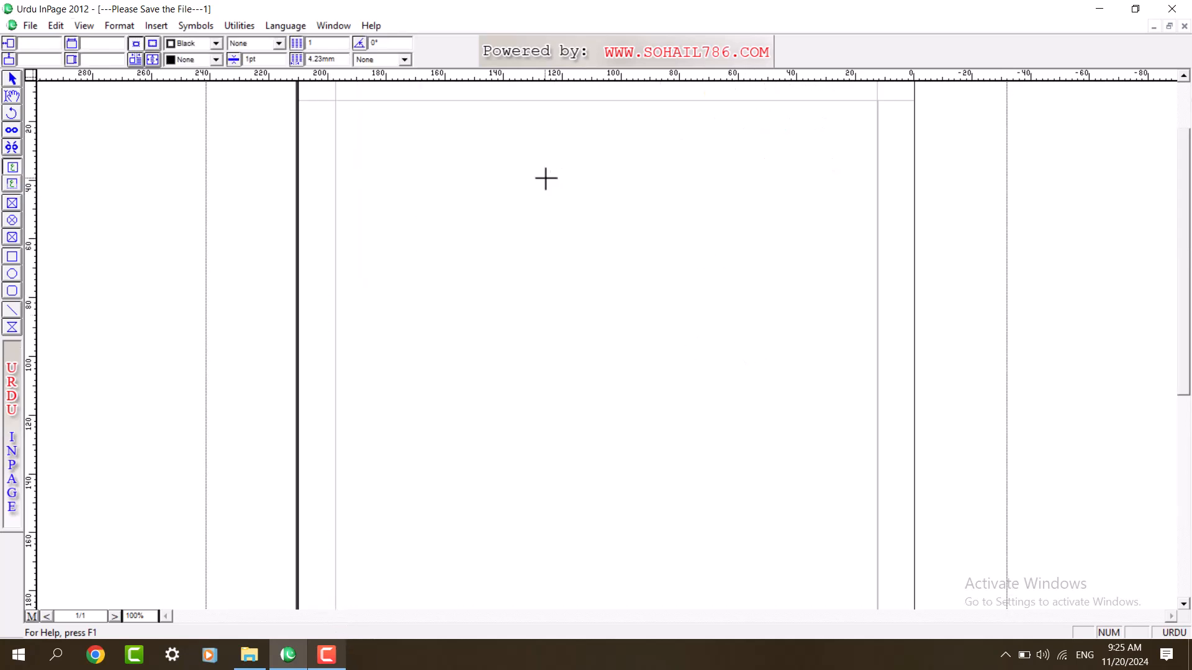
- Draw a text box about 97 by 89 mm mid-page and a title text box about 98 mm wide above it
left_click_drag(468, 215, 753, 476)
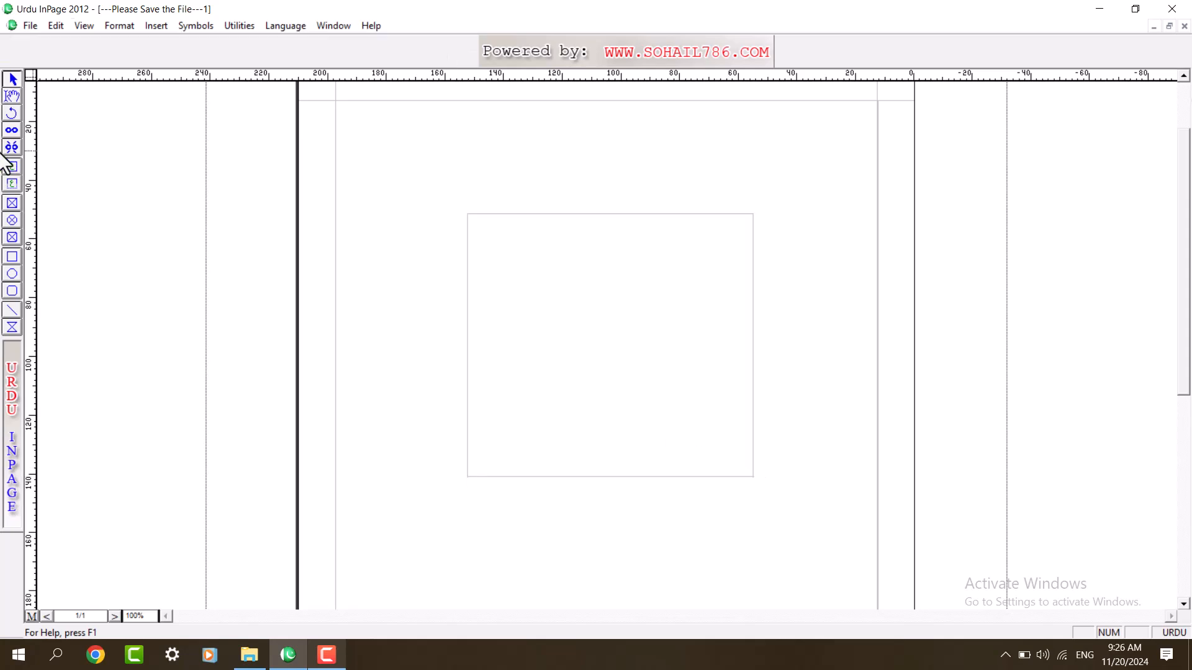
left_click(12, 183)
left_click_drag(458, 145, 746, 204)
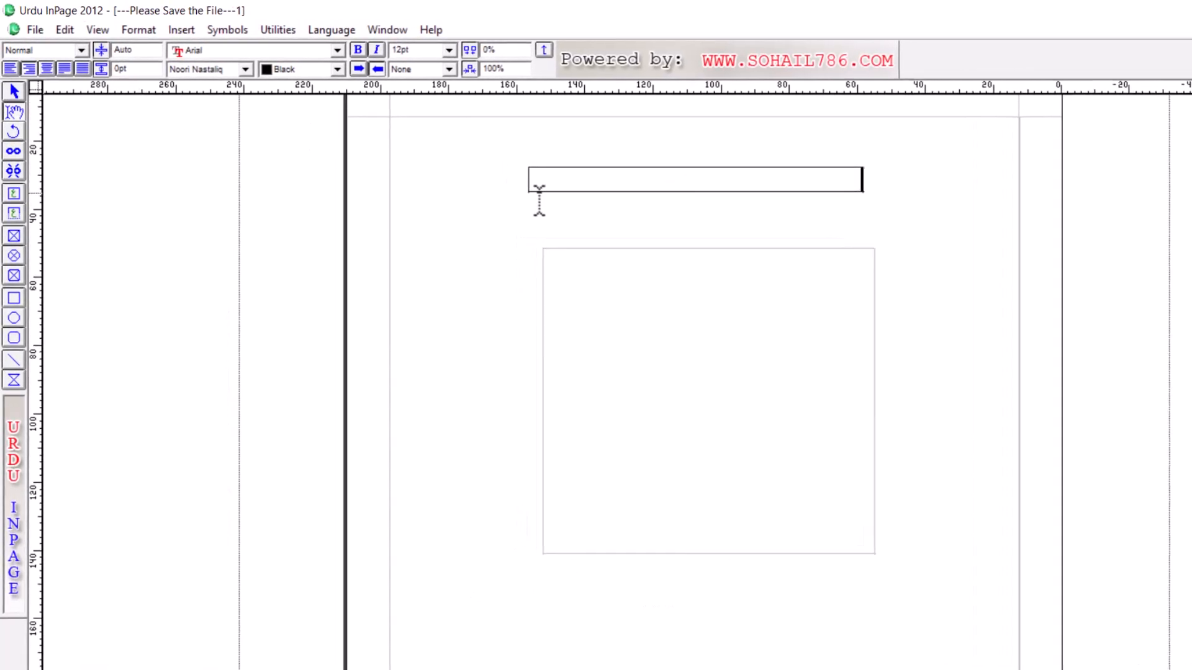
left_click(708, 361)
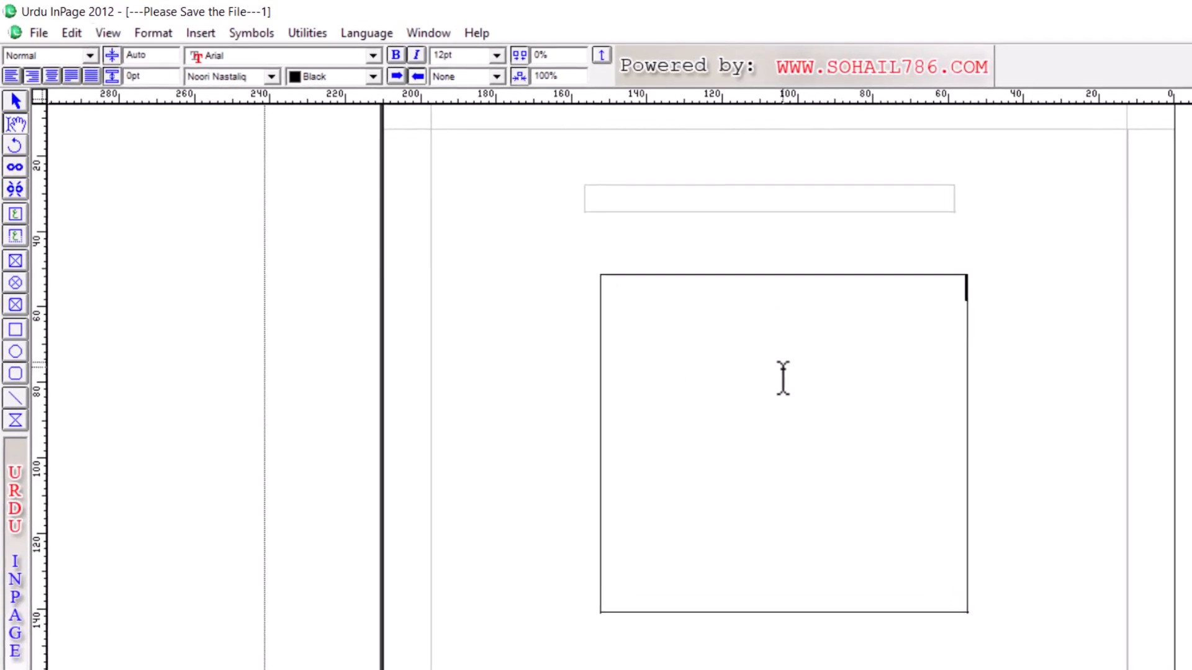
key("Escape")
- Widen the title text box at both ends to about 140 mm
left_click(781, 194)
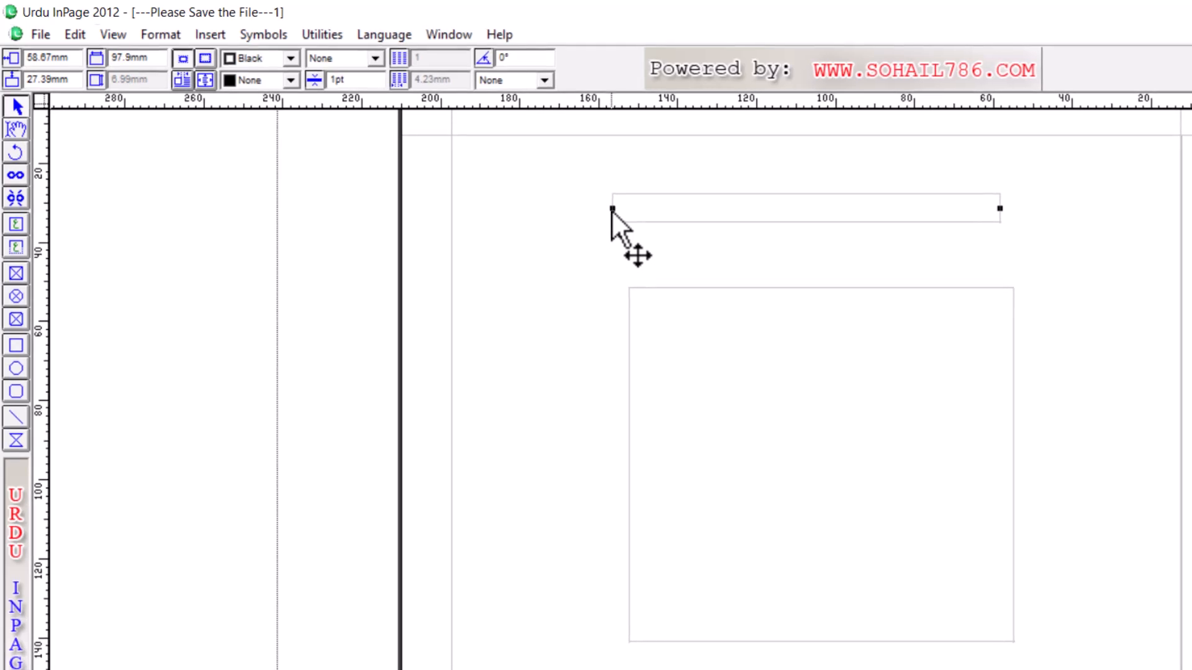
left_click_drag(613, 210, 527, 208)
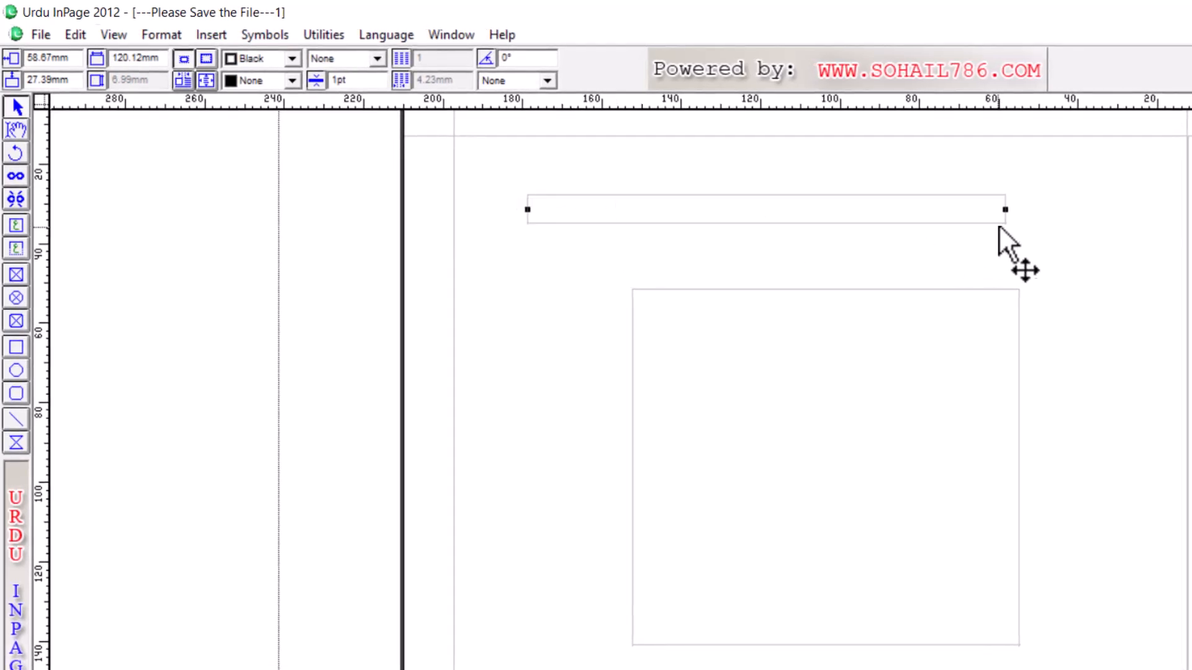
left_click_drag(1004, 211, 1084, 224)
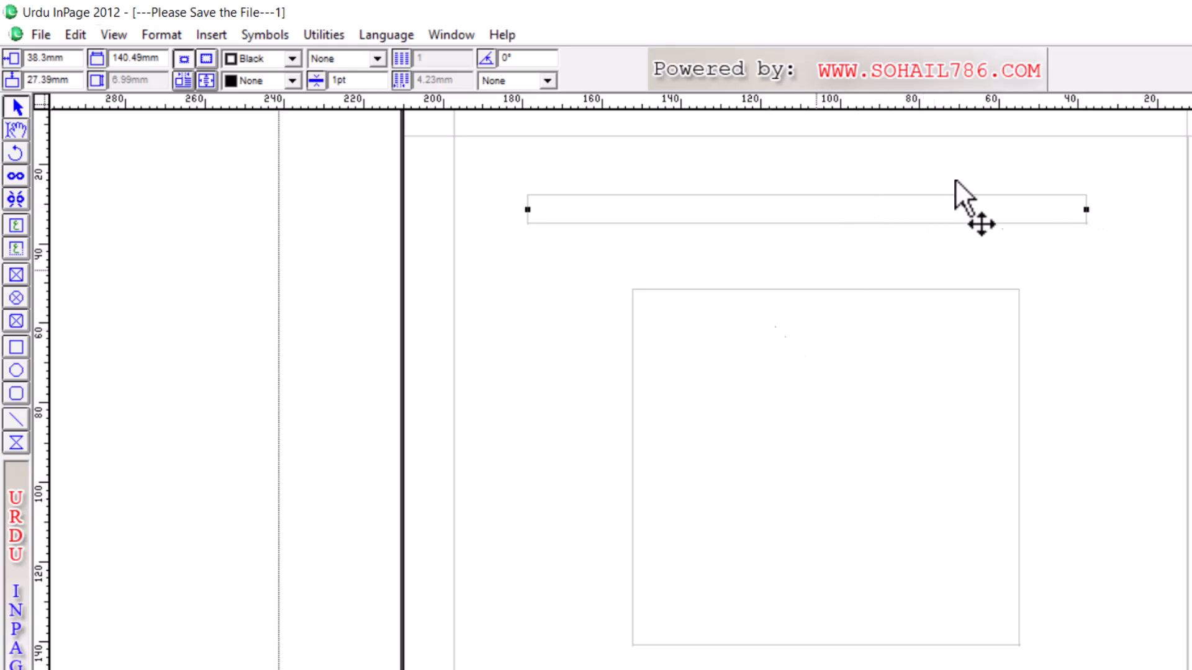
- Divide the large text box into 4 columns and compare its column settings with those of the title text box
left_click(810, 371)
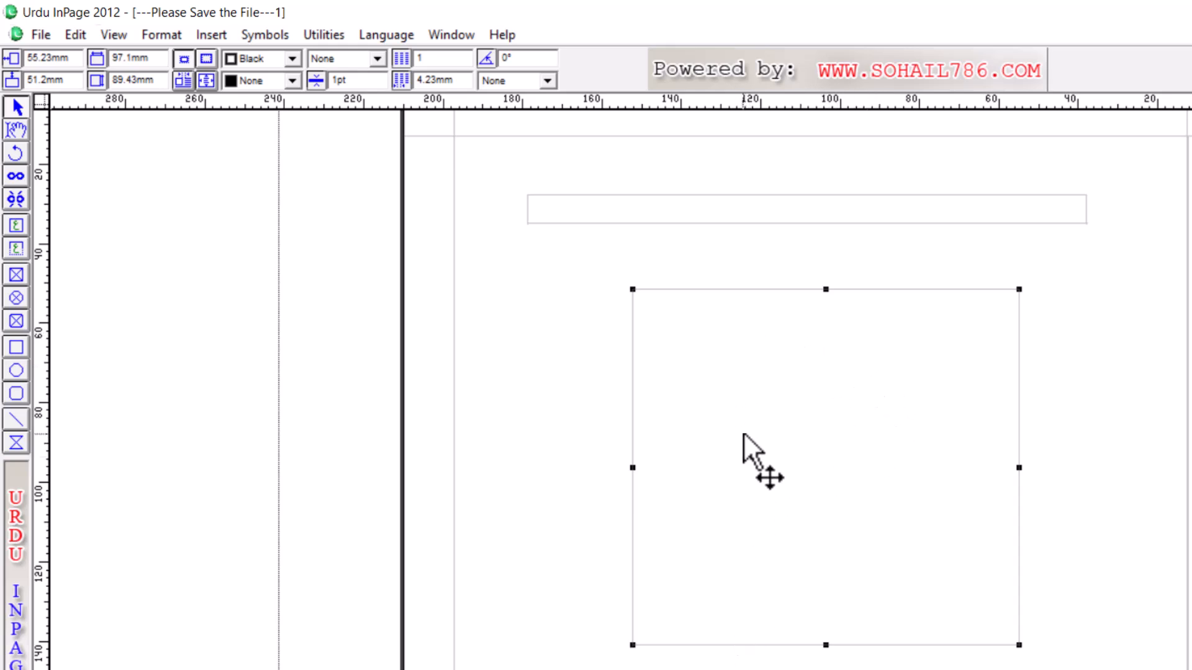
left_click_drag(452, 58, 406, 59)
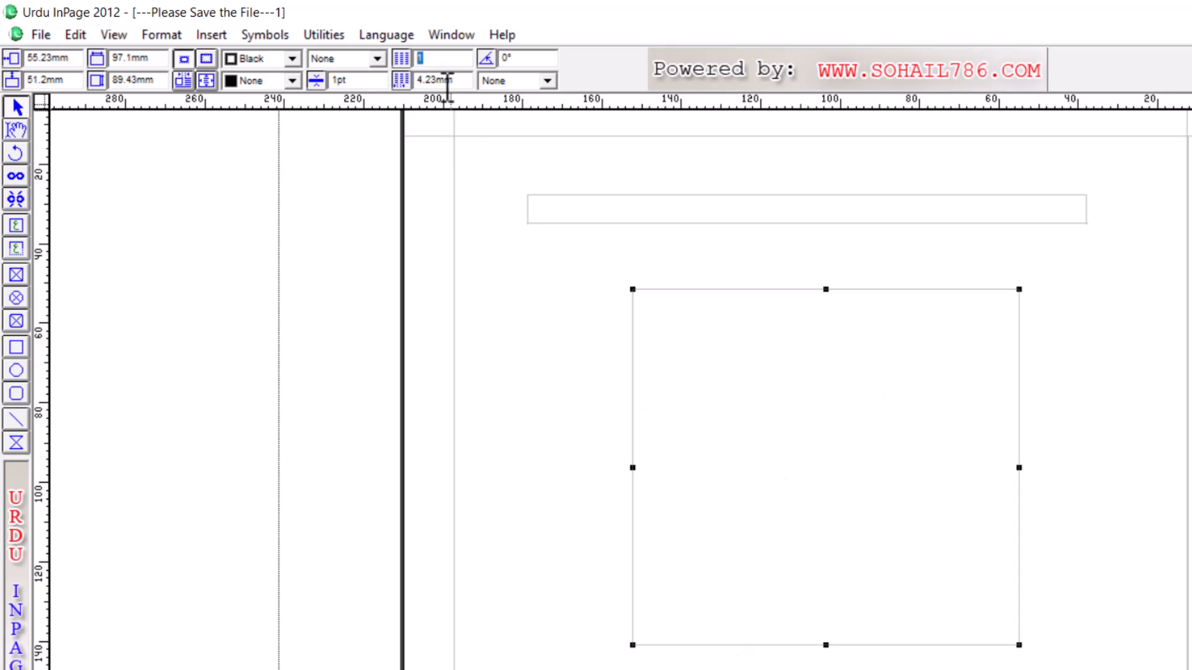
type("4")
key("Return")
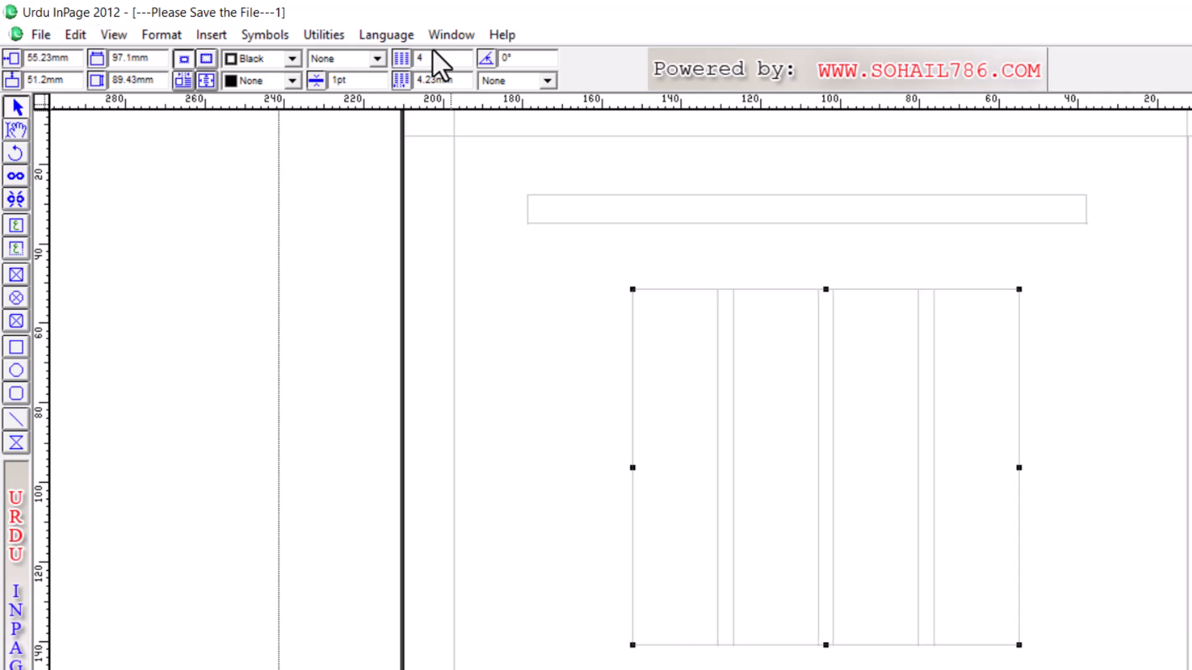
left_click(701, 211)
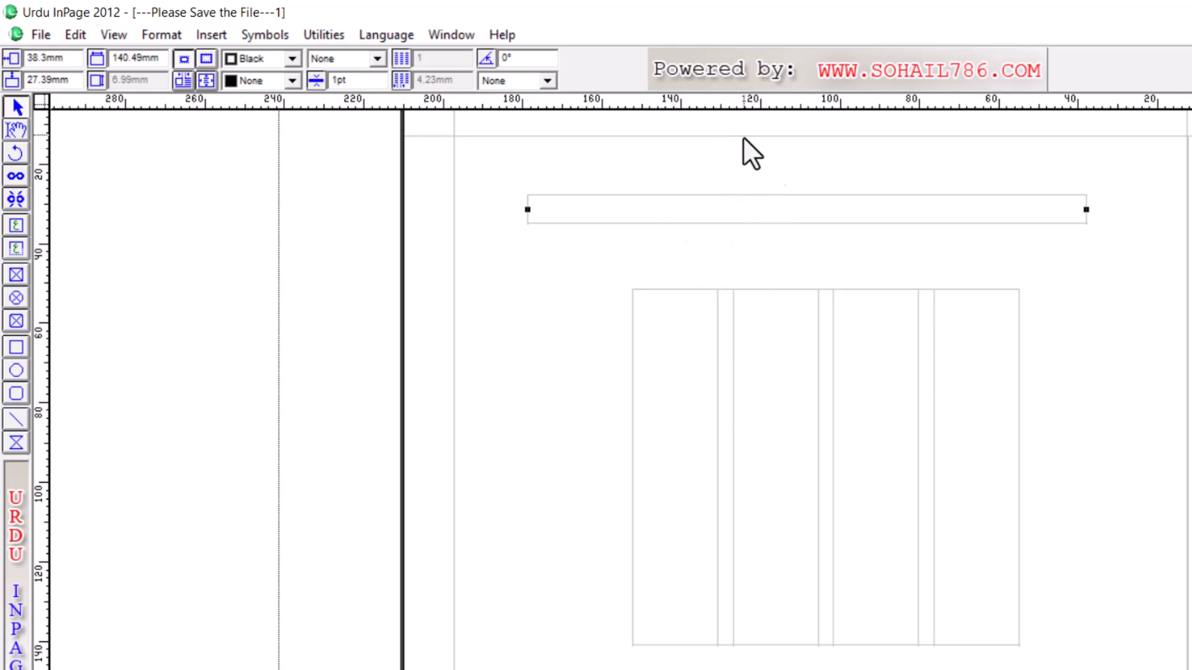
left_click(762, 409)
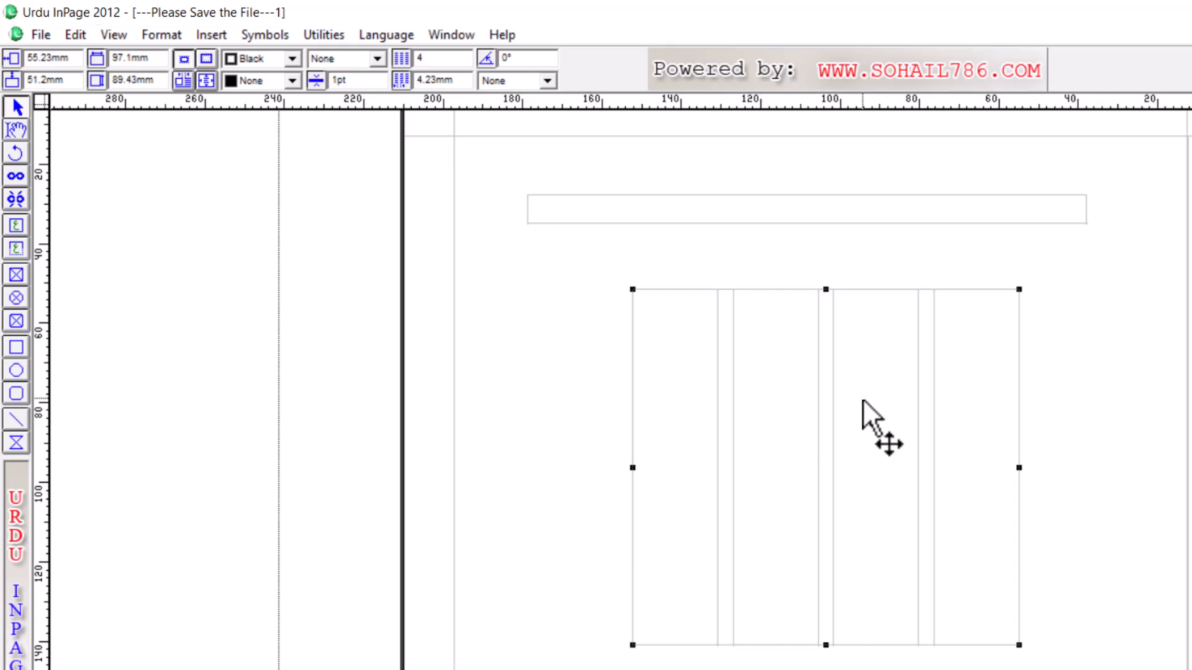